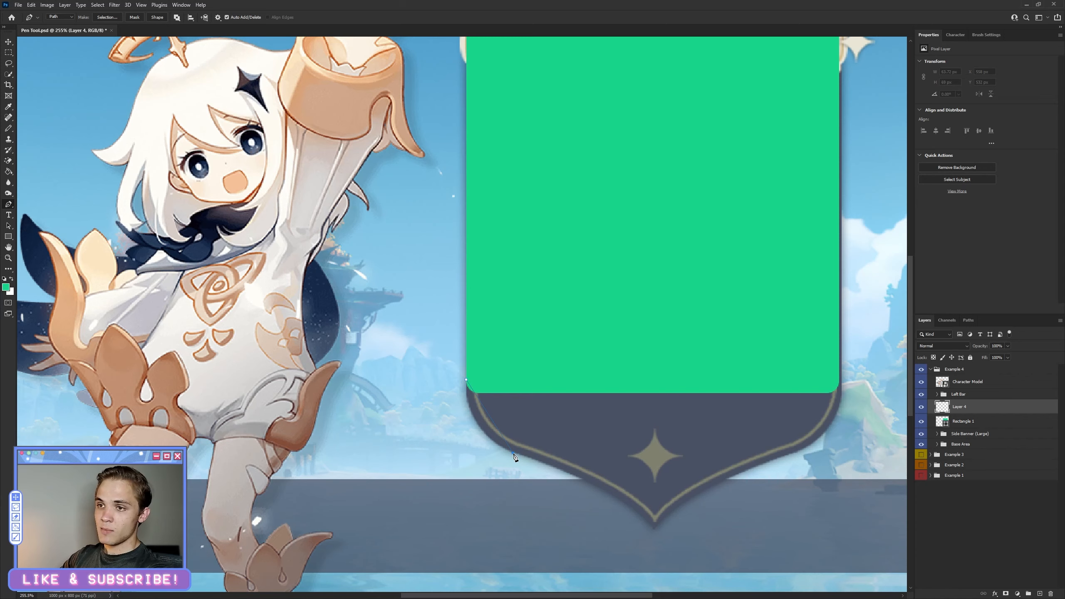
click(565, 469)
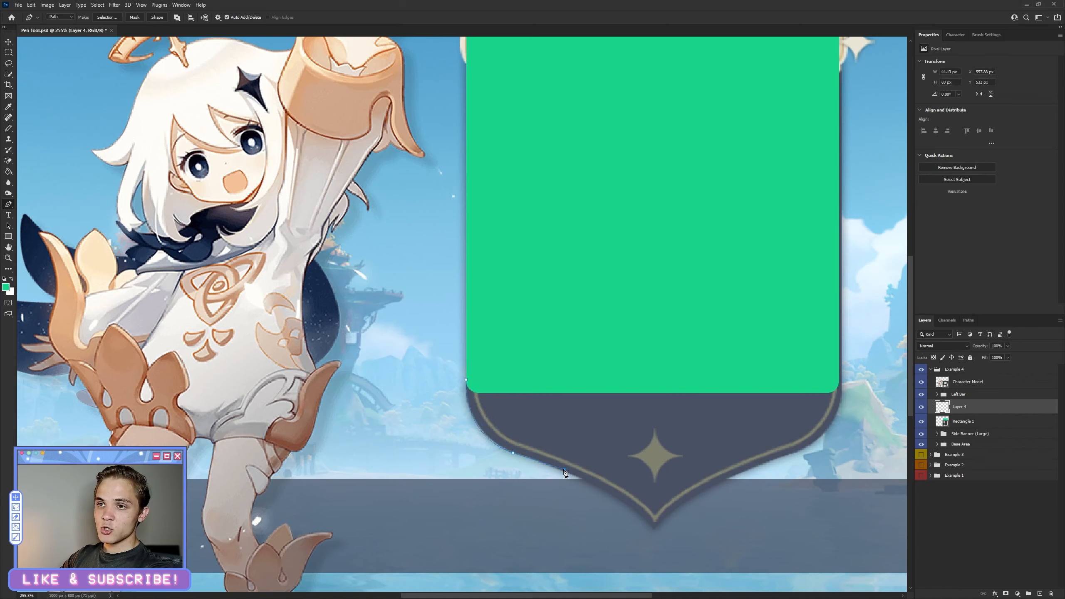
key(ctrl+z)
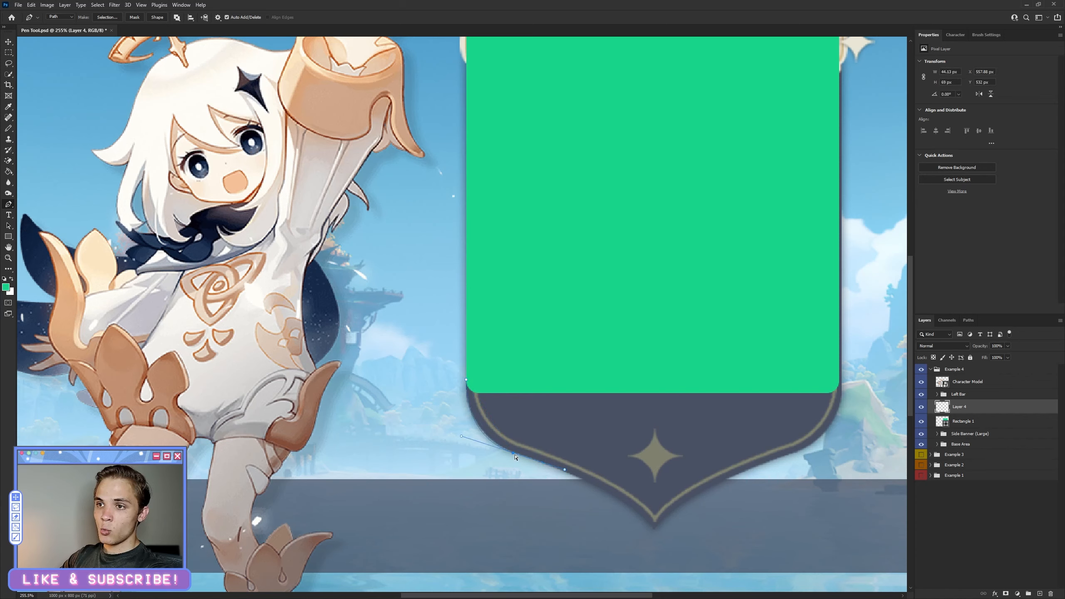
key(ctrl+z)
Add a curved anchor point with the Pen tool so the path follows the banner's lower-left outer edge.
drag(527, 460, 553, 454)
key(Escape)
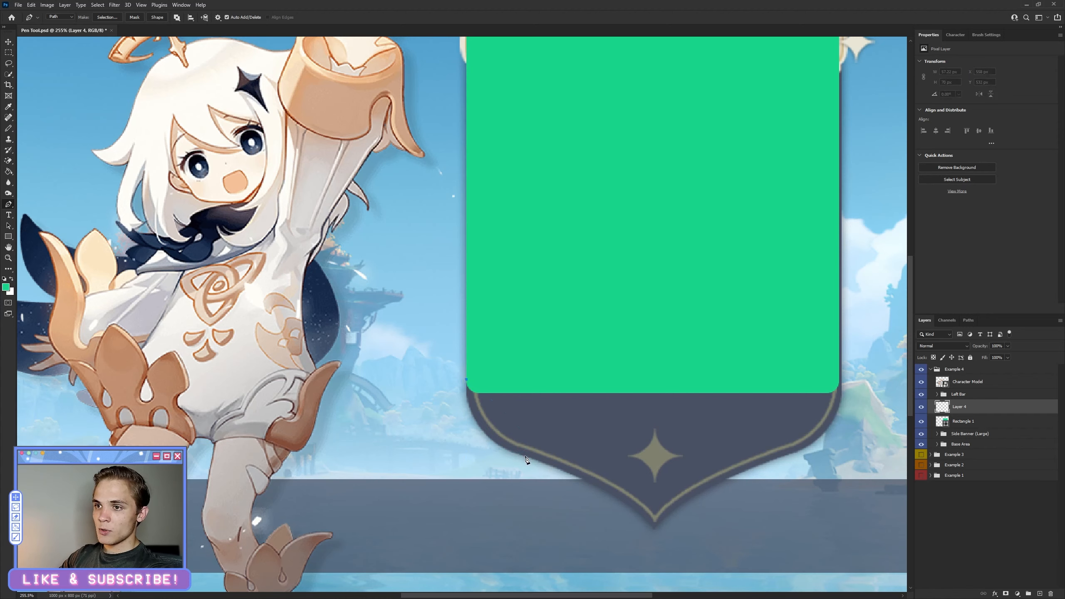
drag(524, 455, 583, 468)
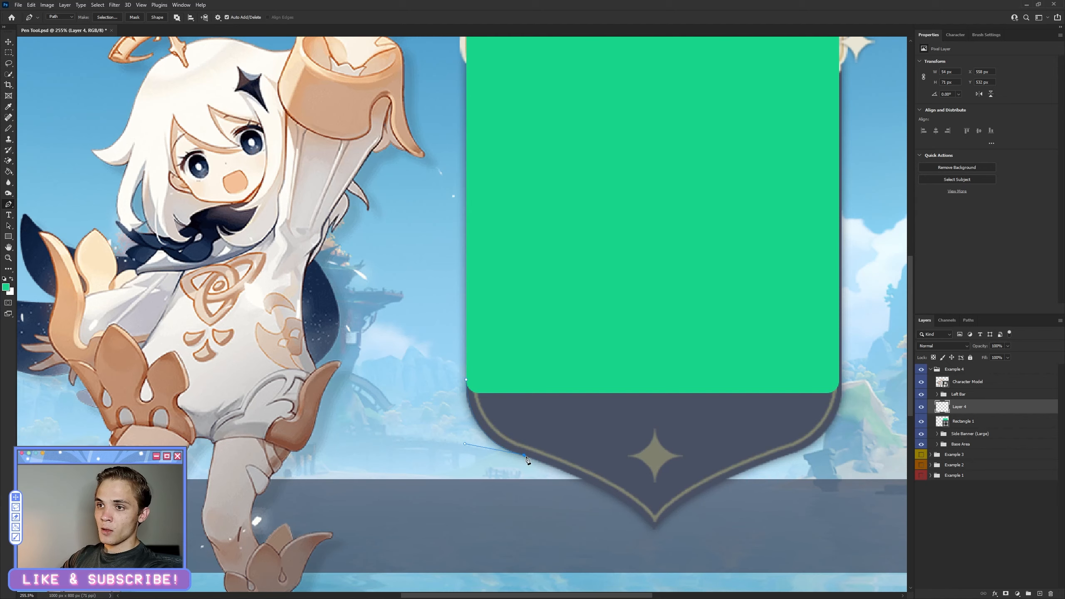
Try adding curved anchors inside the banner near the star and removing an outgoing handle, undoing each attempt.
drag(716, 417, 763, 445)
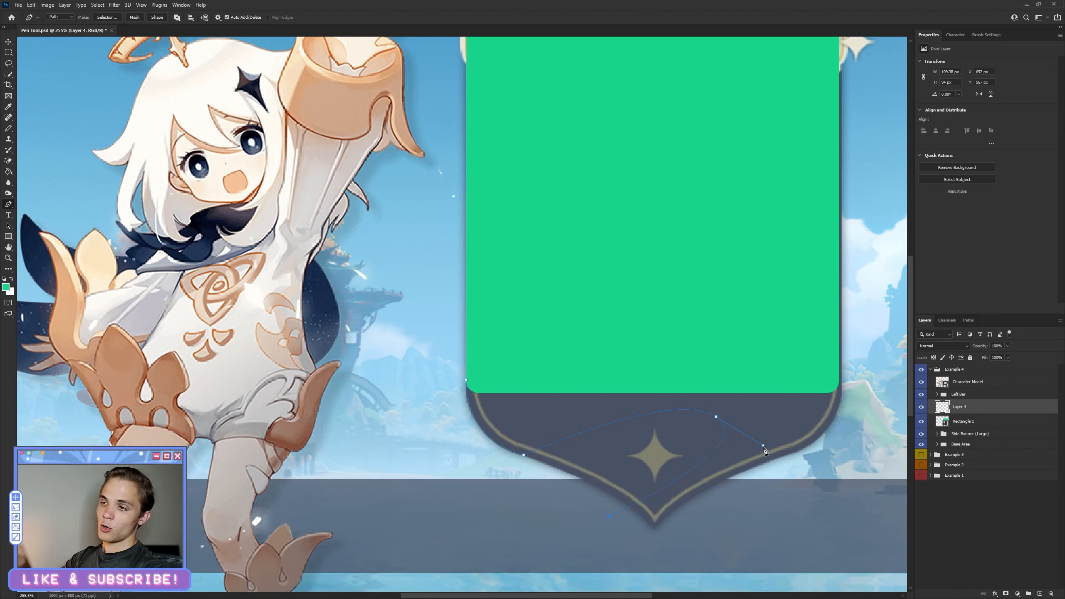
key(ctrl+z)
key(ctrl+z)
click(639, 441)
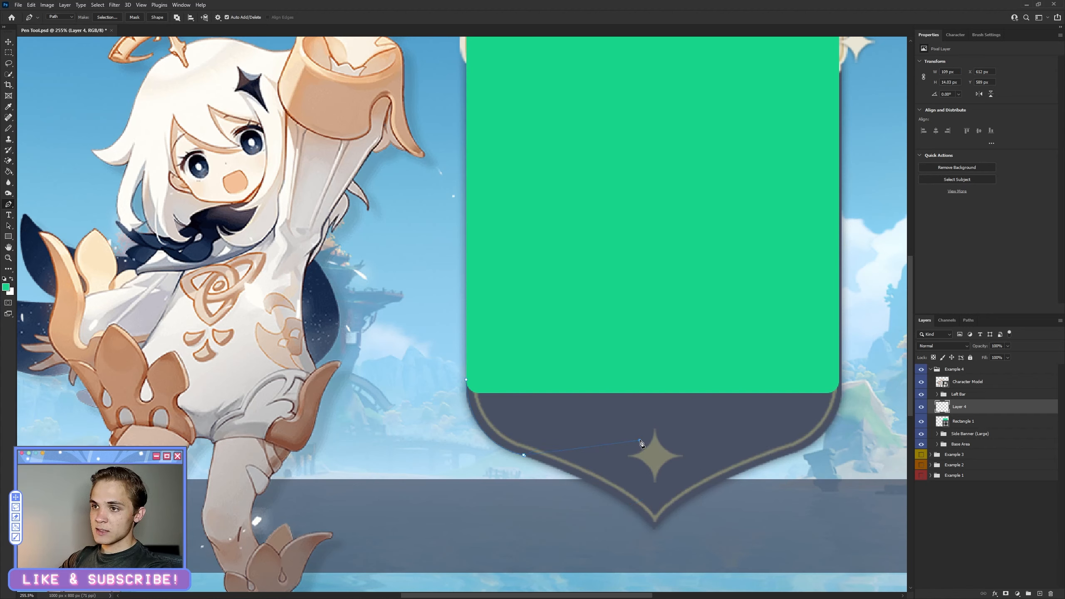
key(ctrl+z)
drag(663, 432, 680, 468)
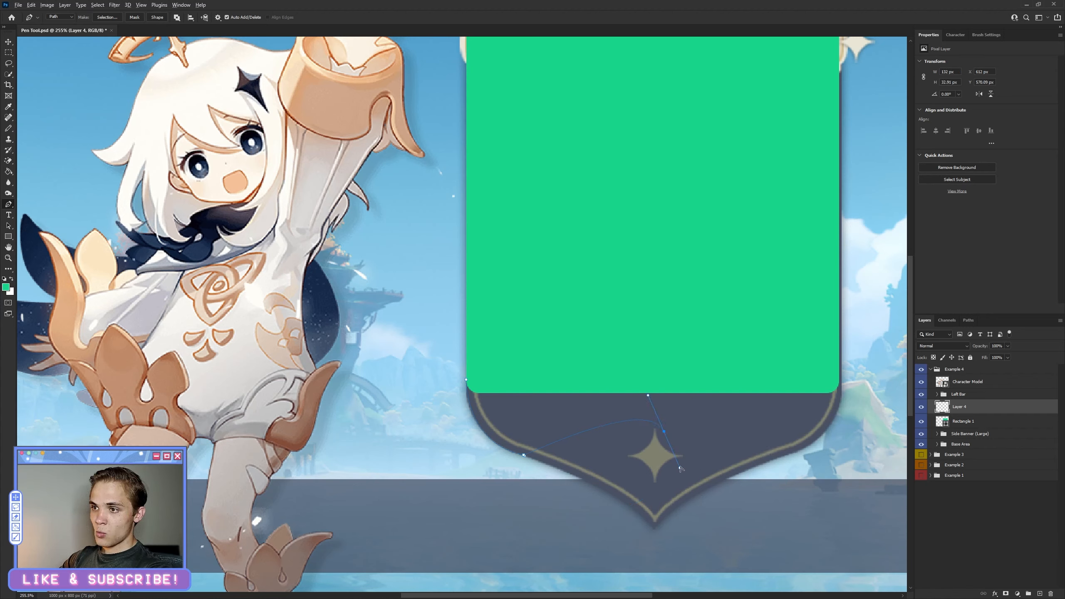
alt+click(664, 432)
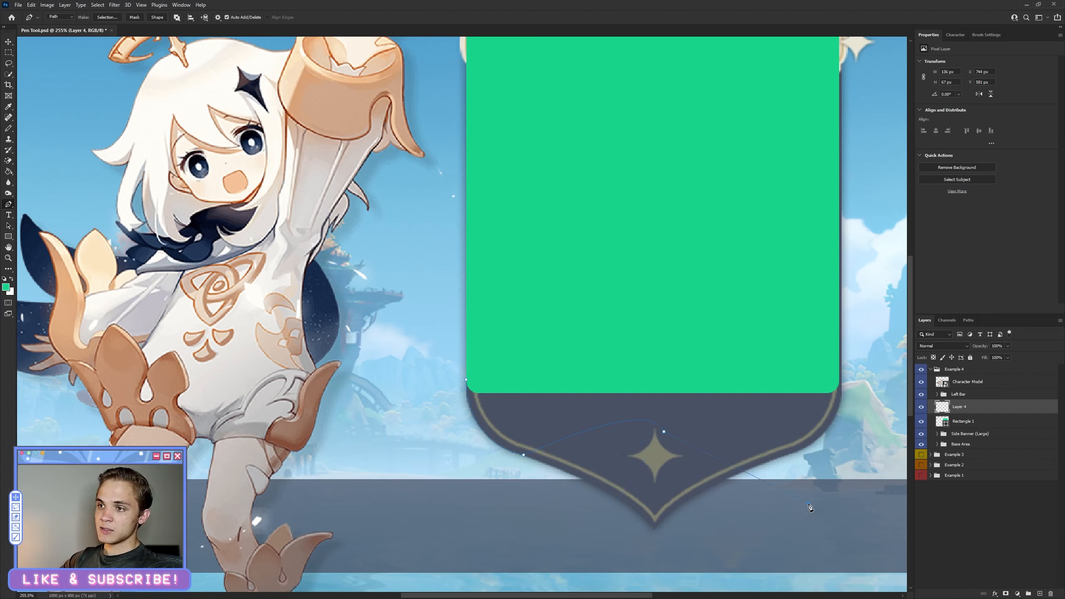
key(ctrl+z)
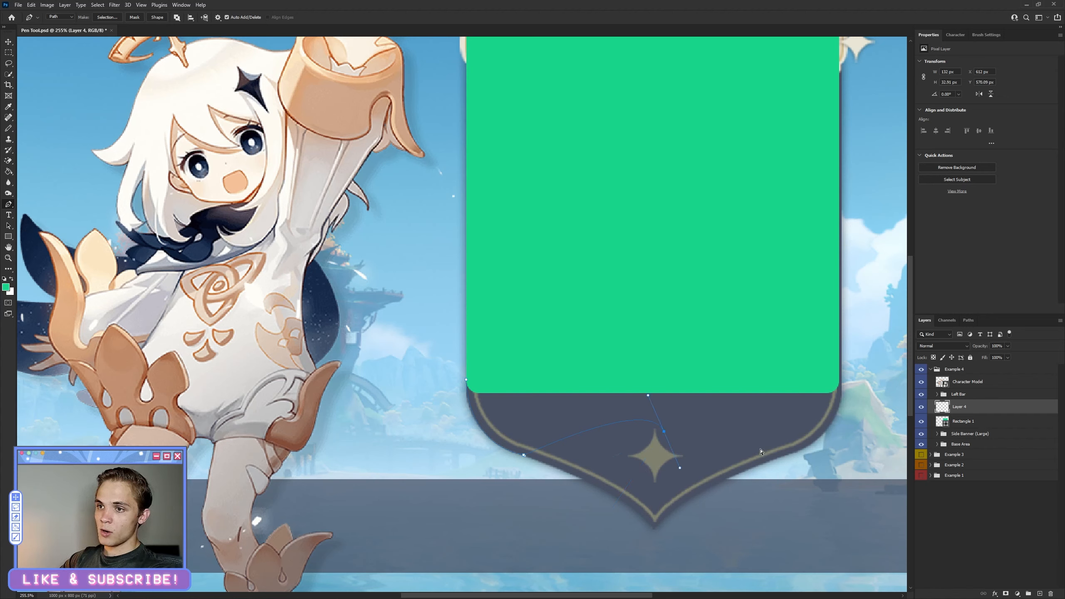
key(ctrl+z)
Curve the path along the banner's edge to its bottom tip and remove the tip anchor's outgoing handle.
drag(652, 530, 715, 590)
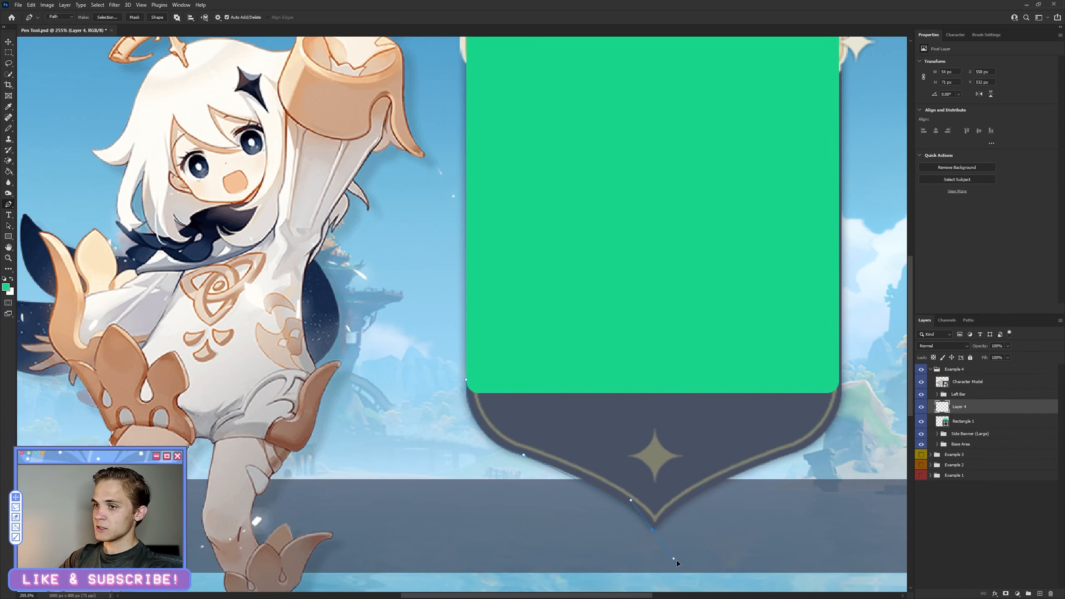
scroll(676, 560, down, 2)
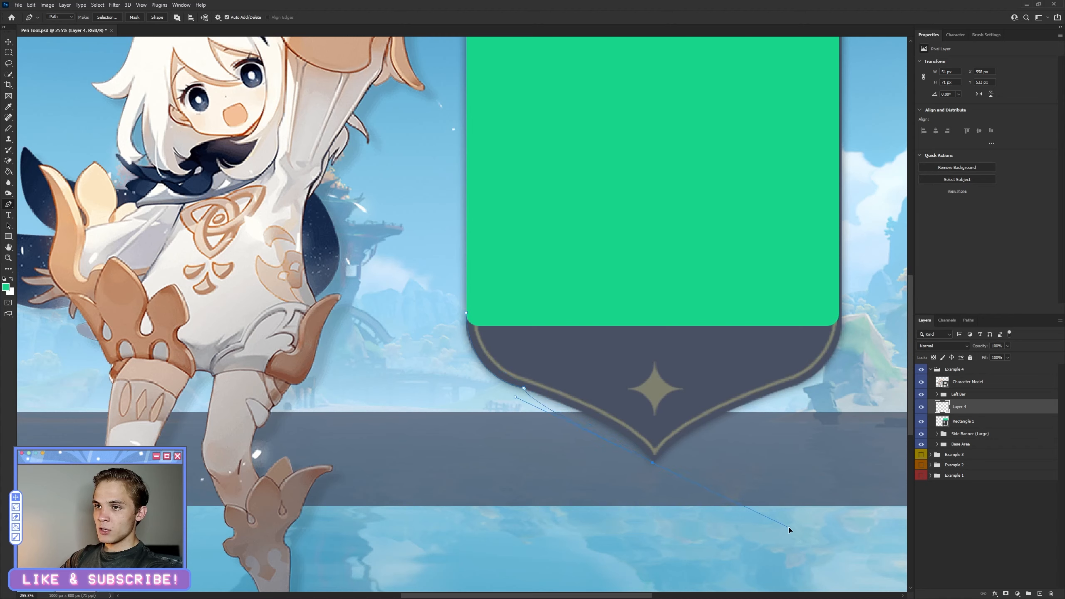
click(788, 528)
key(ctrl+z)
key(ctrl+z)
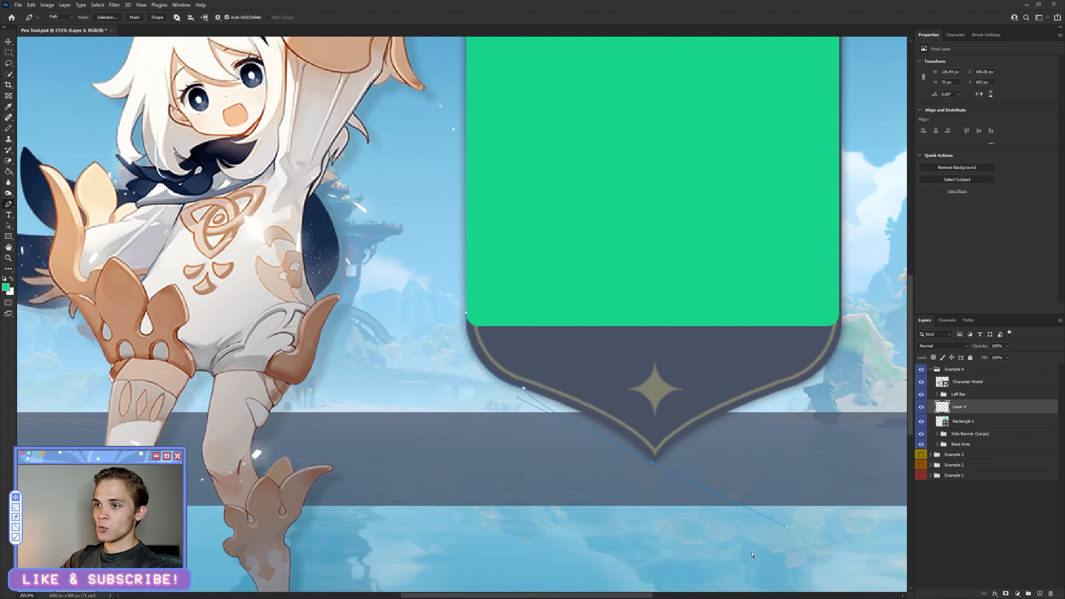
drag(654, 463, 750, 546)
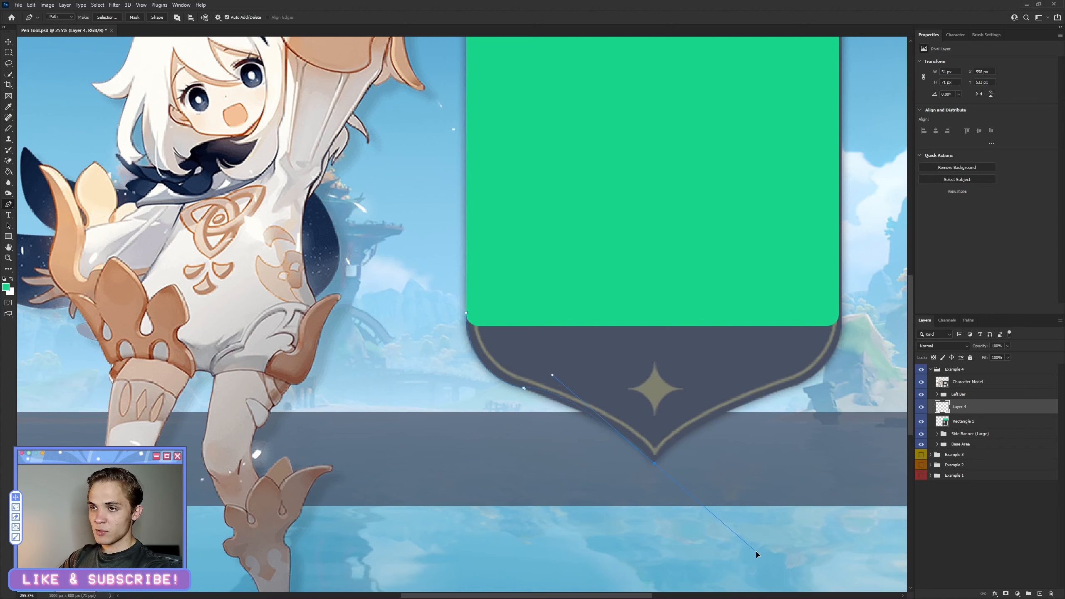
drag(756, 552, 717, 526)
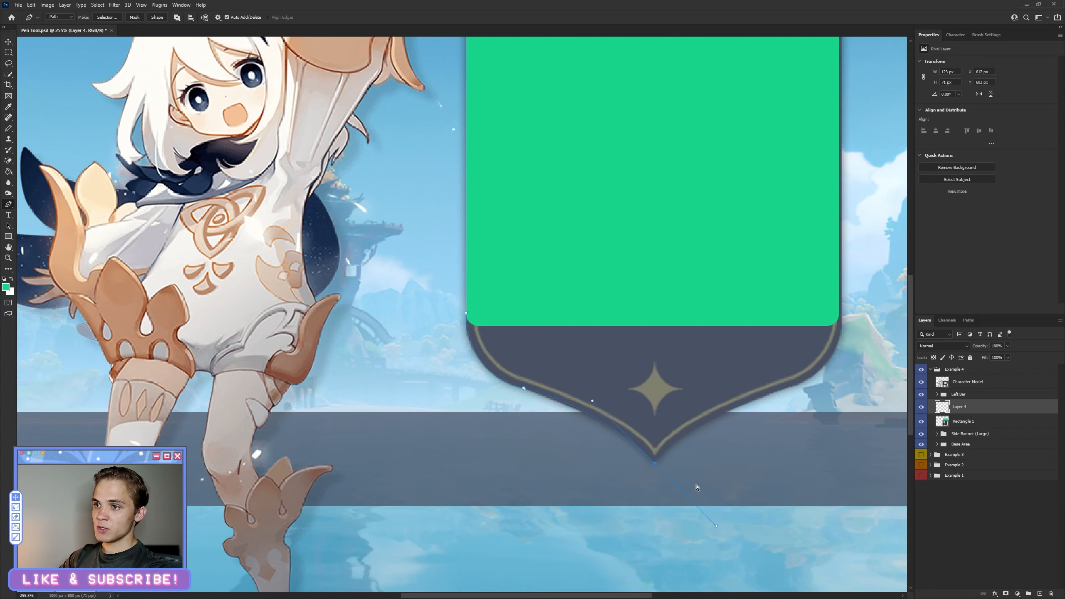
key(ctrl+z)
click(654, 463)
drag(656, 473, 699, 505)
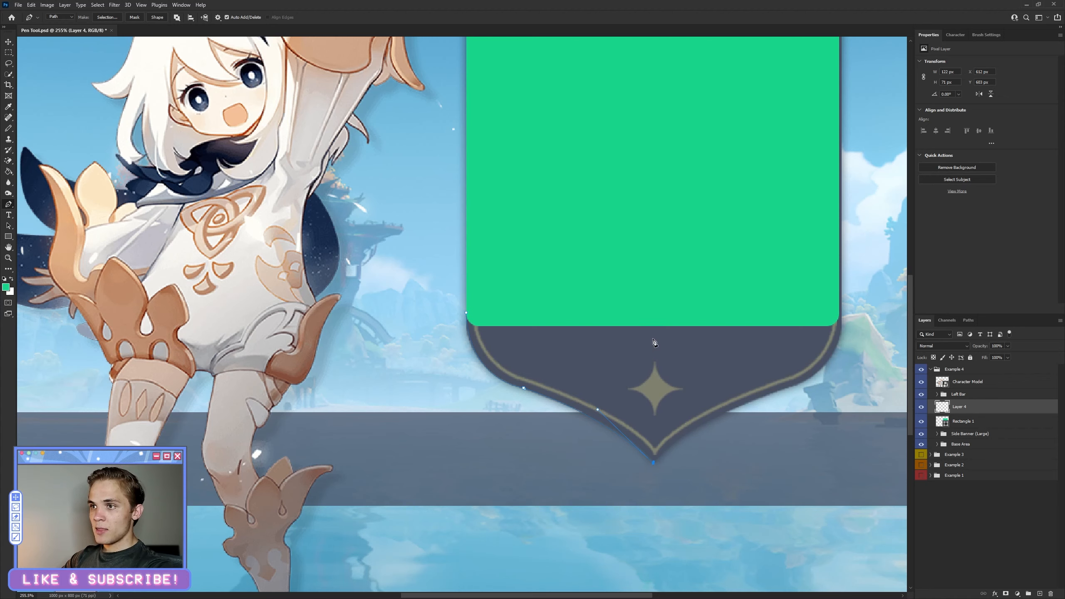
Close the path straight up the banner's centre and back to its starting point, and make a selection from it.
click(653, 309)
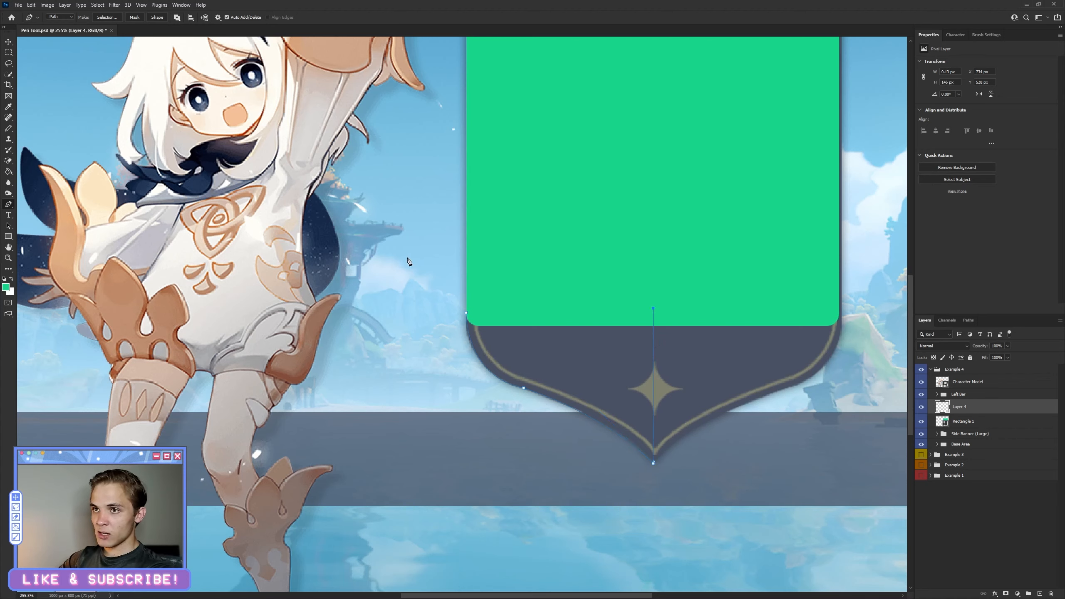
click(467, 309)
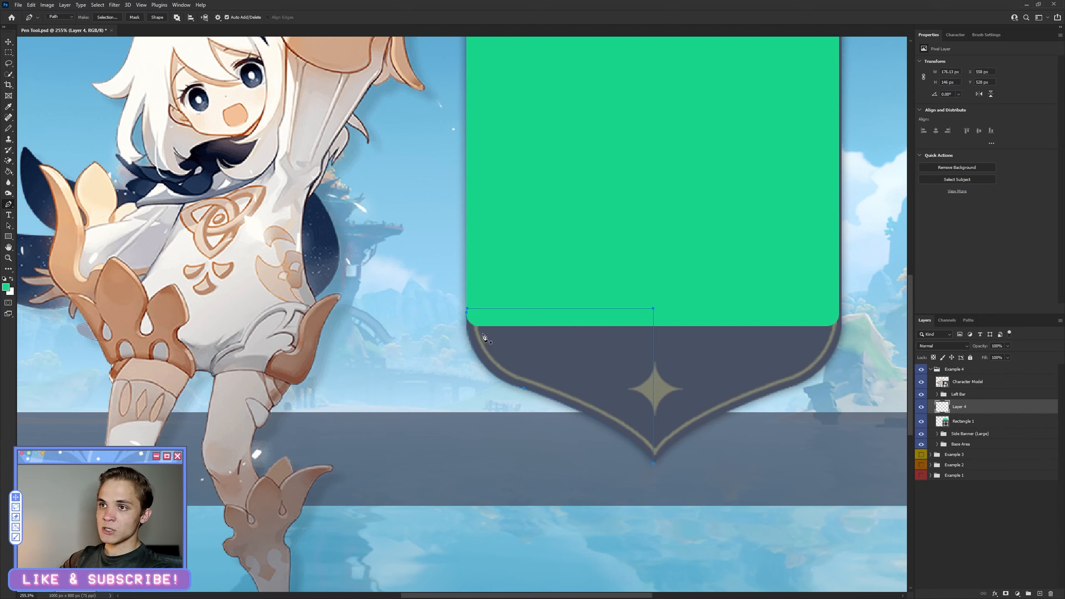
right_click(513, 334)
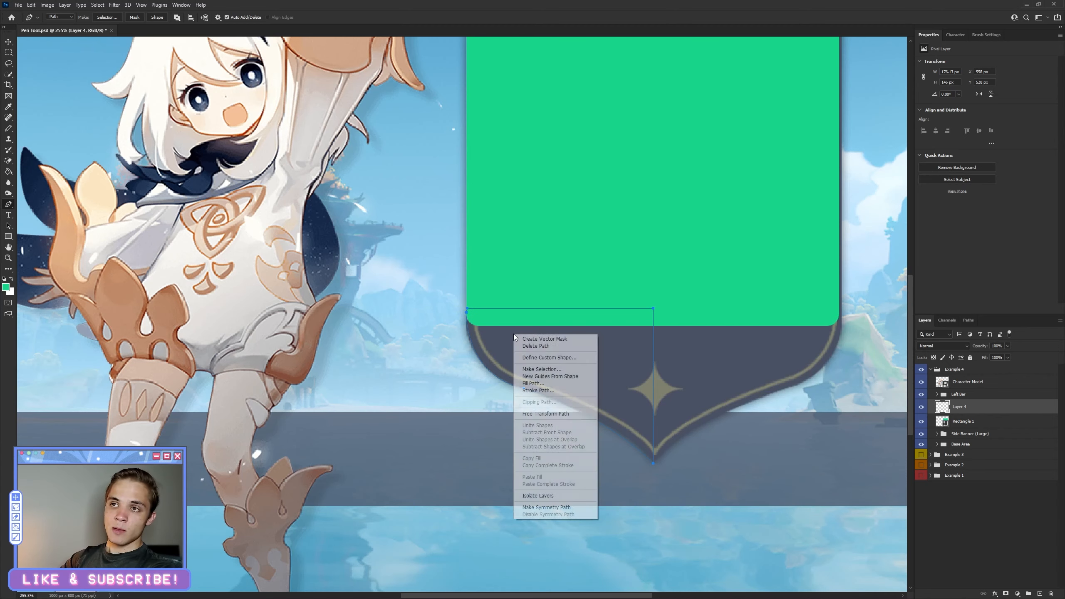
click(561, 369)
click(744, 187)
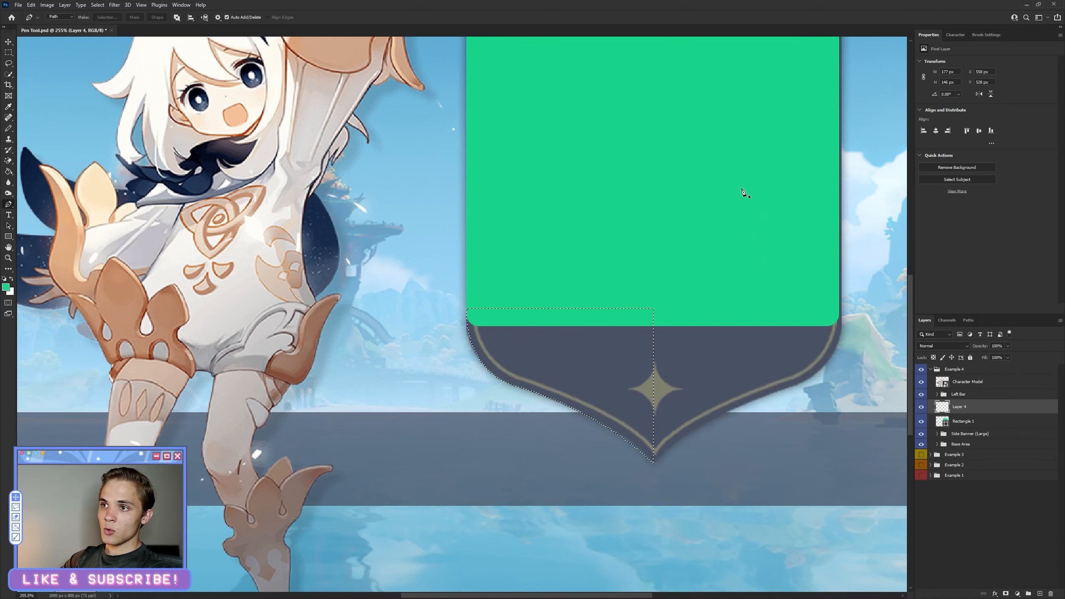
Fill the selected left half of the banner's tip with the pale yellow colour #fdffda.
key(shift+F5)
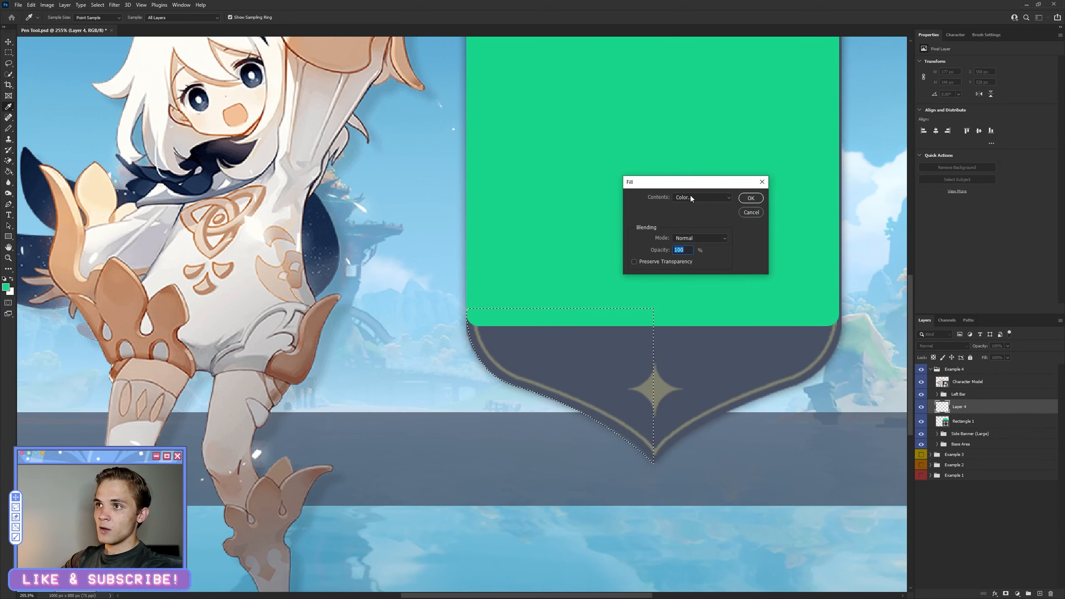
click(693, 197)
click(689, 219)
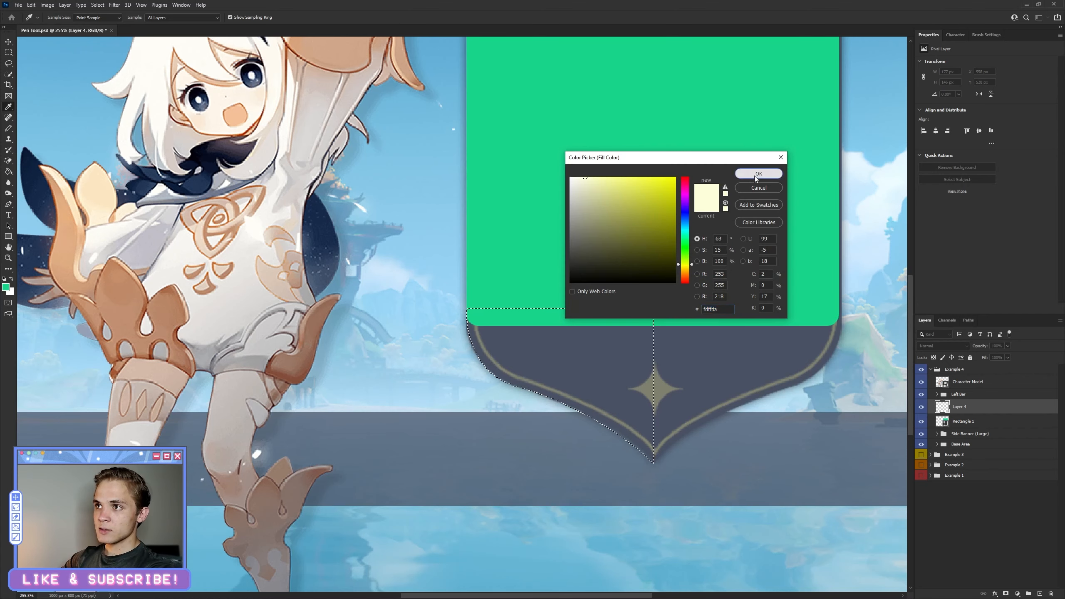
click(756, 173)
click(750, 199)
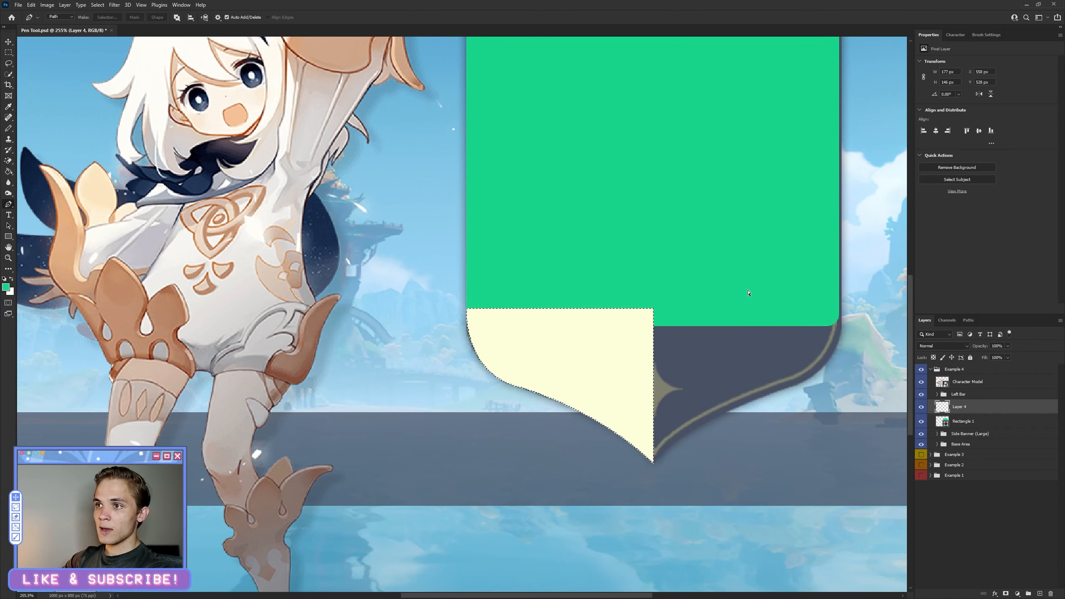
Undo the fill and the selection, and switch the Pen tool from Path to Shape mode.
key(ctrl+z)
key(ctrl+z)
click(62, 17)
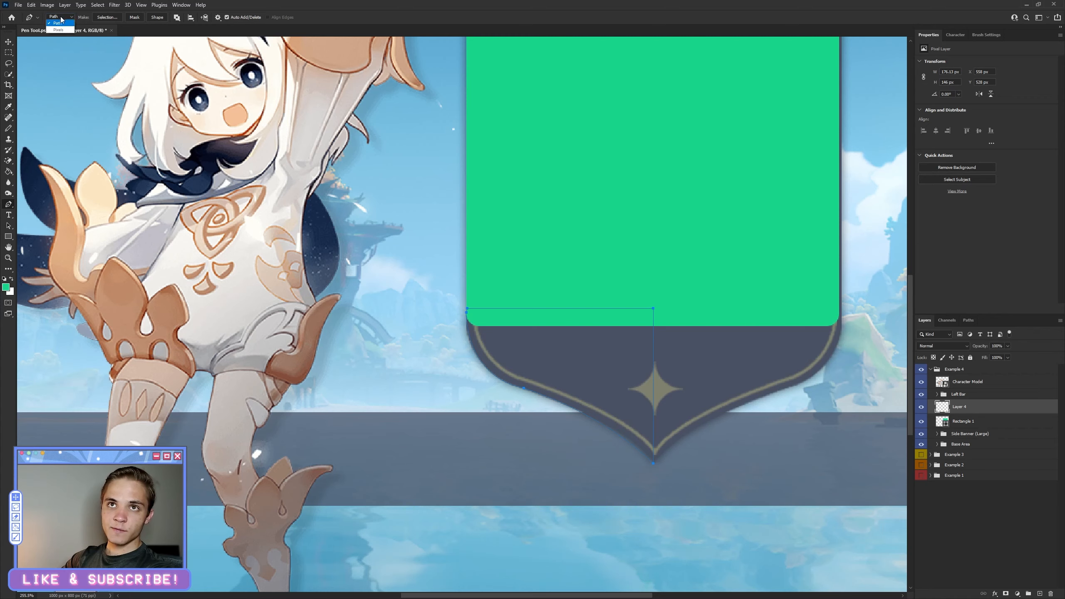
click(65, 23)
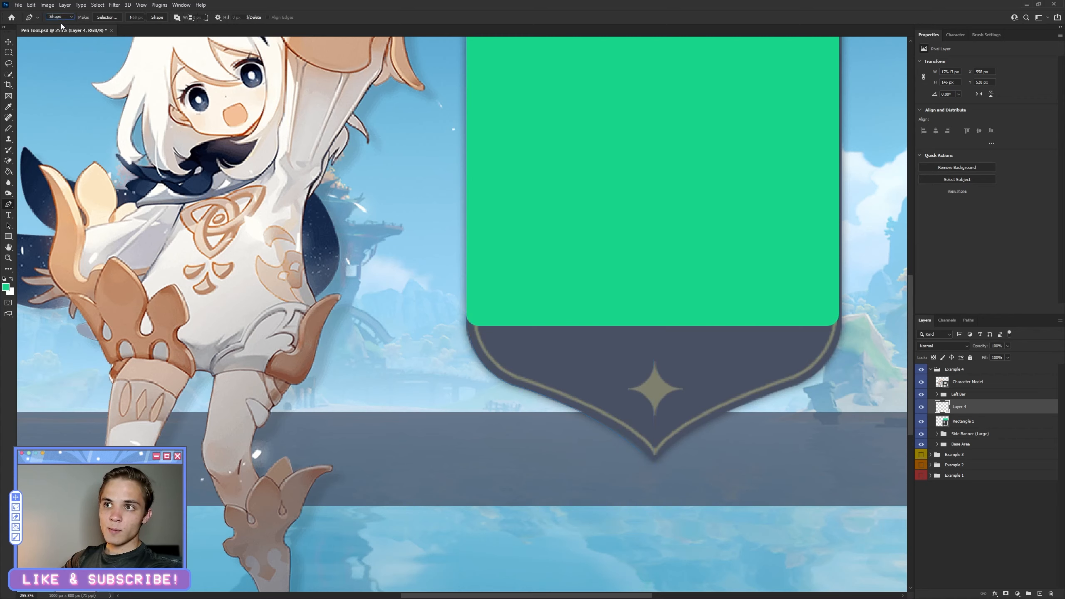
Draw a closed shape over the left half of the banner's tip, curving along its edge to the bottom point.
click(467, 318)
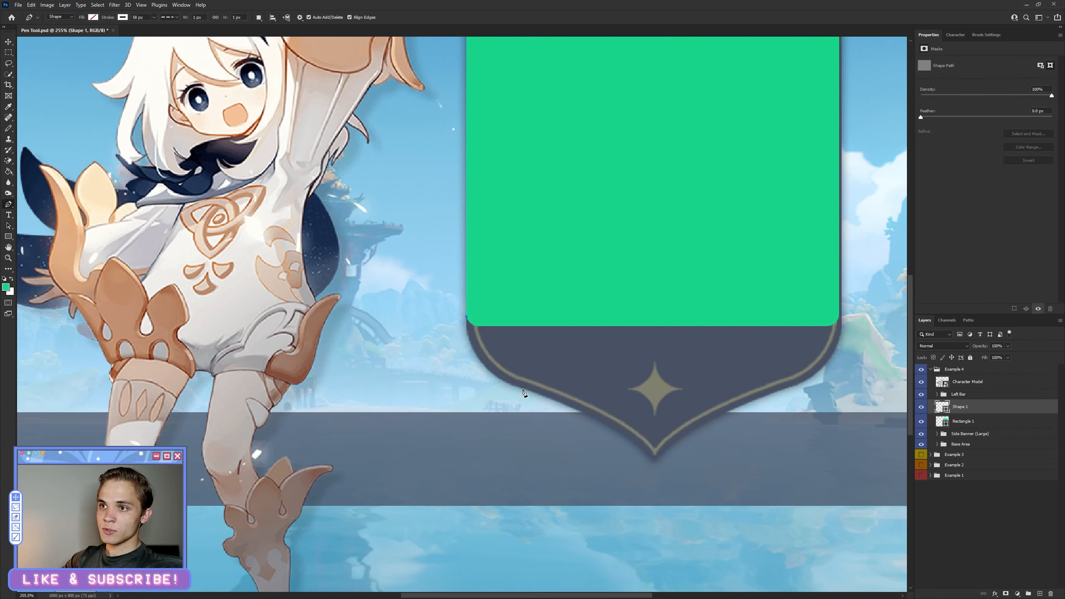
drag(523, 390, 582, 408)
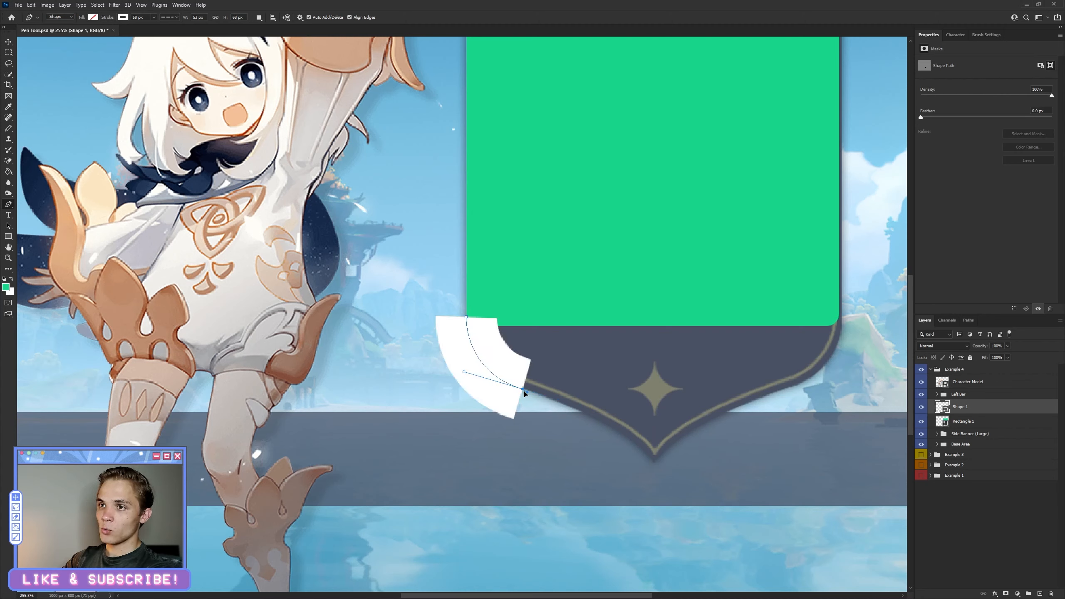
drag(652, 463, 709, 521)
alt+click(652, 463)
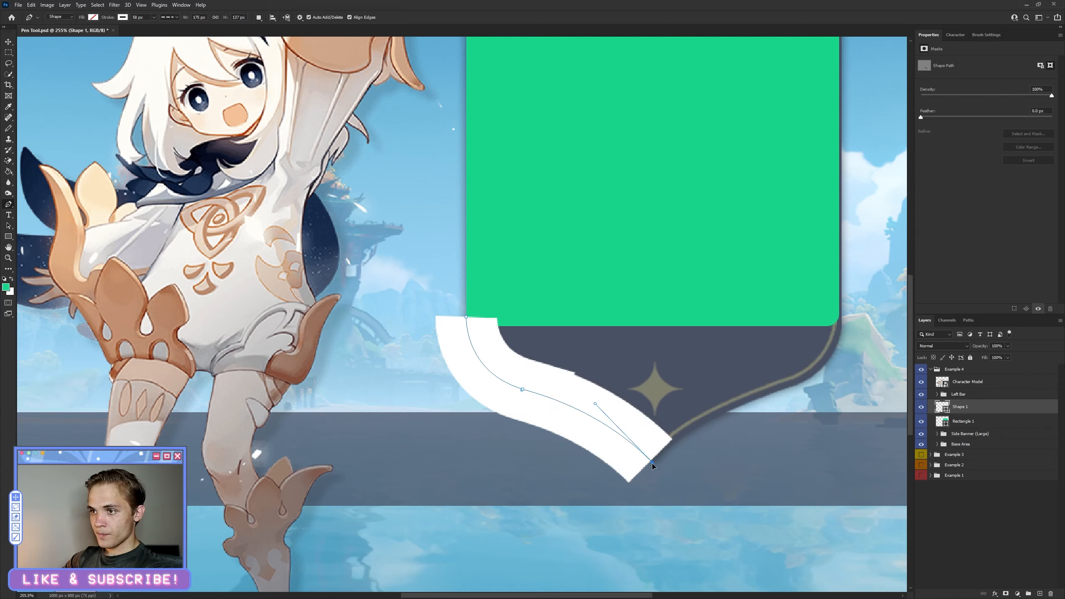
shift+click(648, 322)
click(466, 318)
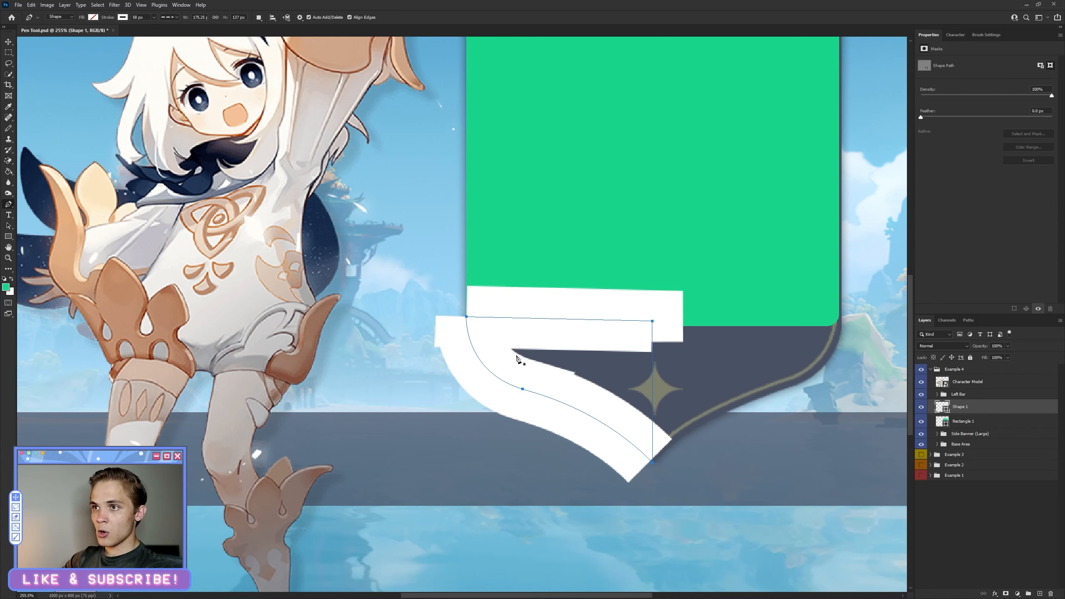
Set the shape's fill to the recently used green and its stroke to no colour.
click(99, 18)
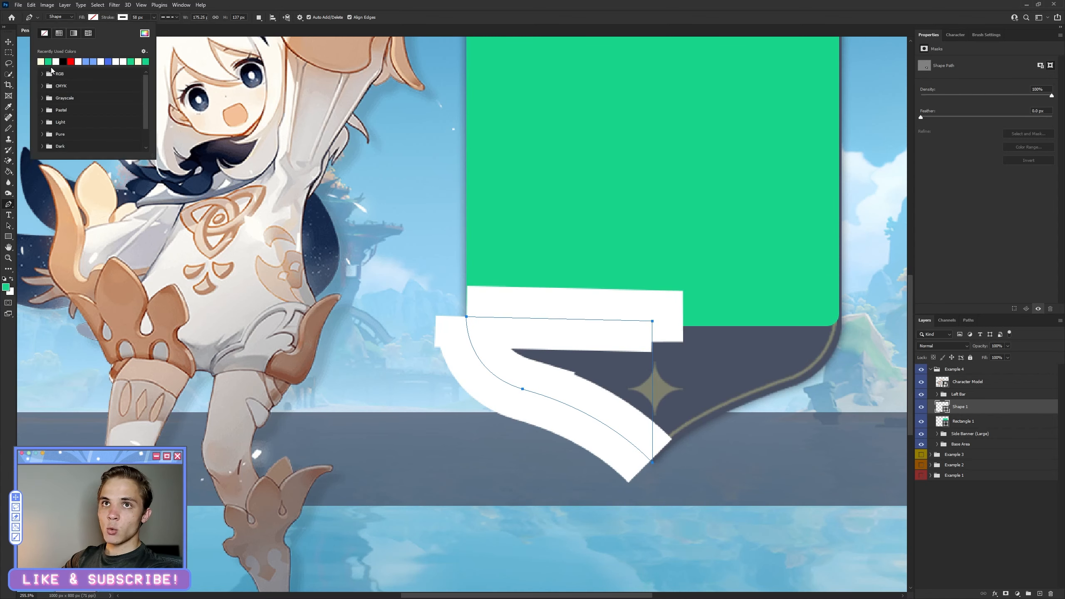
click(49, 62)
click(122, 17)
click(122, 17)
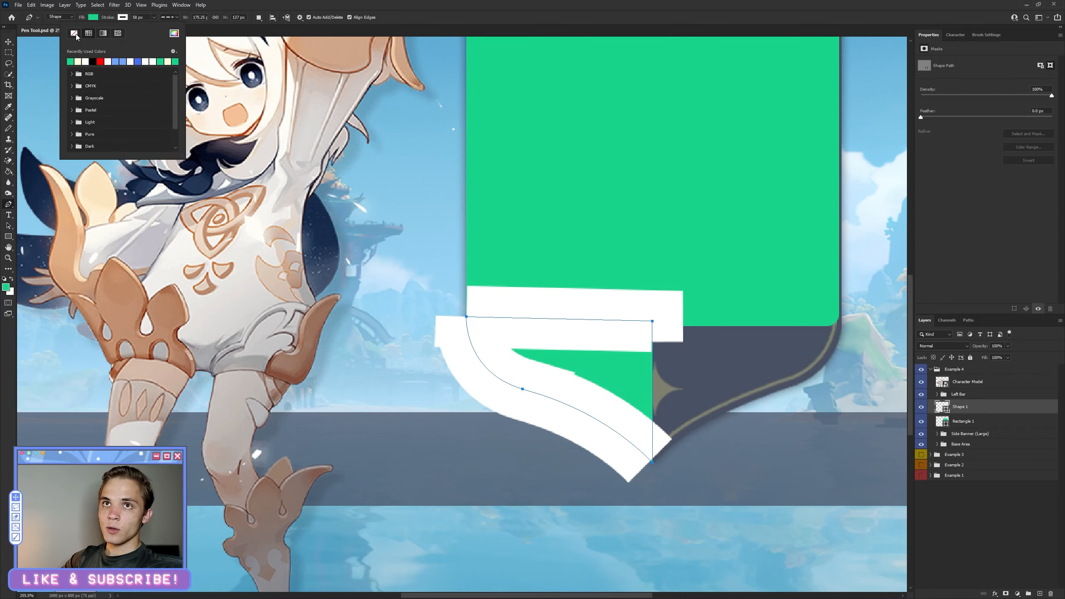
click(74, 33)
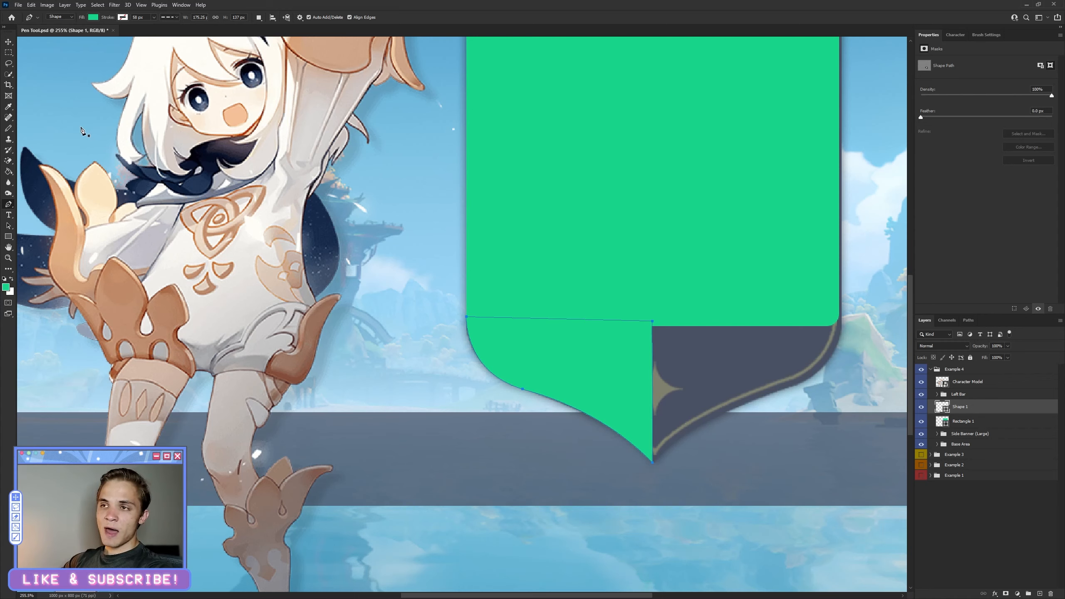
Undo the shape's colour changes, the whole shape and the preceding path edits.
key(ctrl+z)
key(ctrl+z)
key(ctrl+z)
key(ctrl+z)
key(ctrl+z)
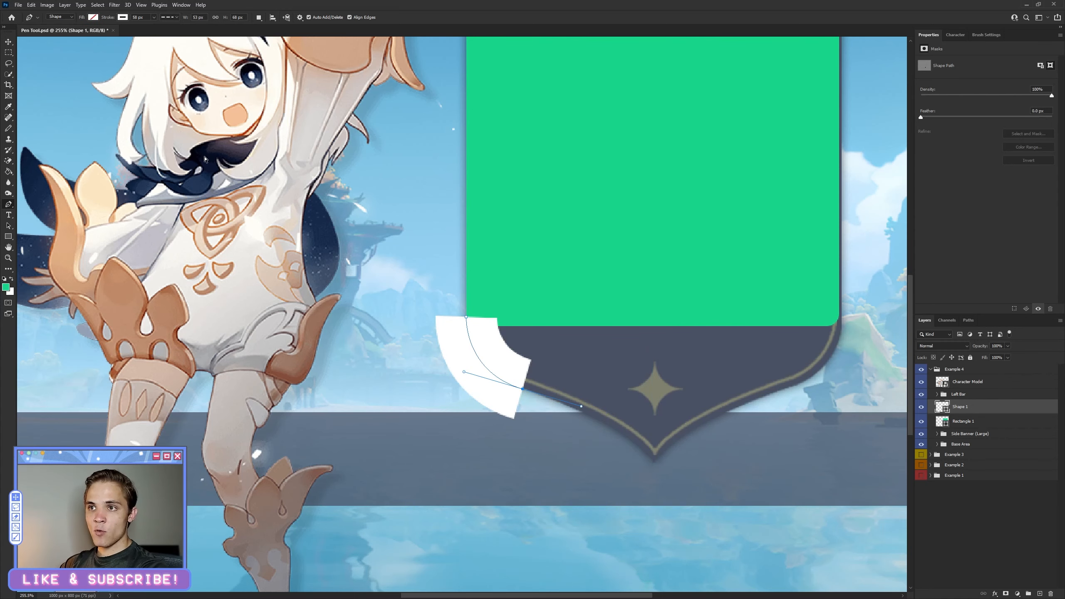
key(ctrl+z)
key(ctrl+z)
key(ctrl+z)
key(ctrl+z)
key(ctrl+z)
key(ctrl+z)
key(ctrl+z)
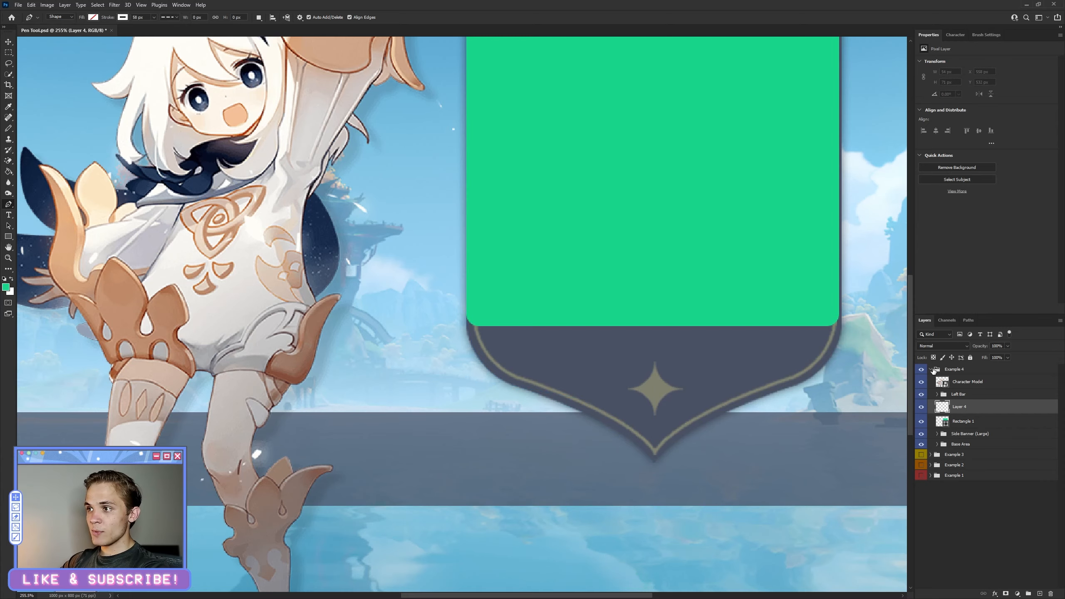
Collapse and hide the Example 4 group and show the Example 3 group with its whole artwork in view.
click(933, 370)
click(921, 369)
click(931, 370)
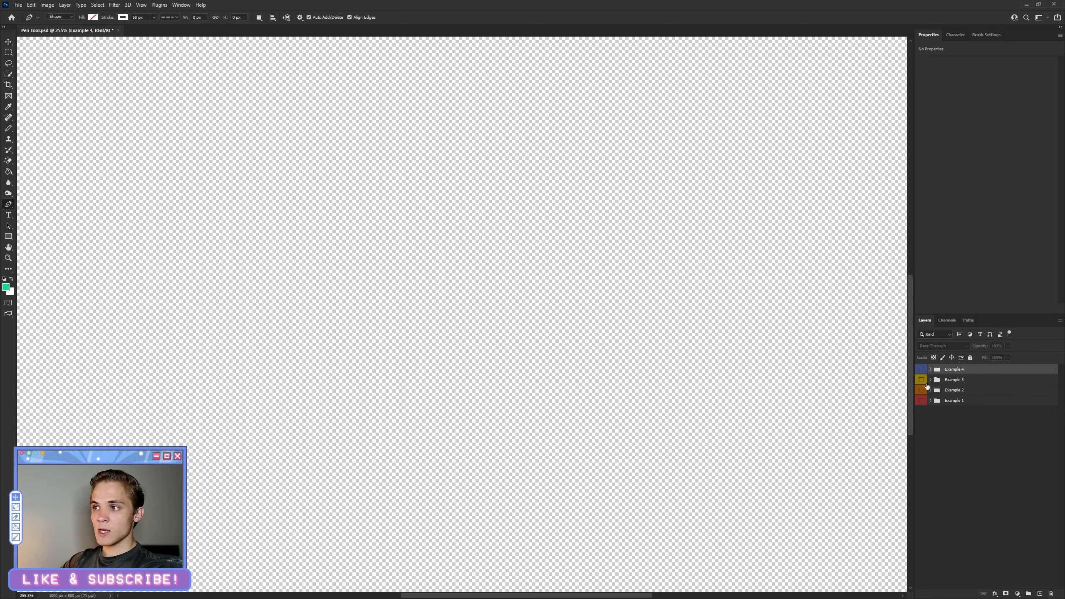
click(921, 381)
scroll(473, 309, down, 3)
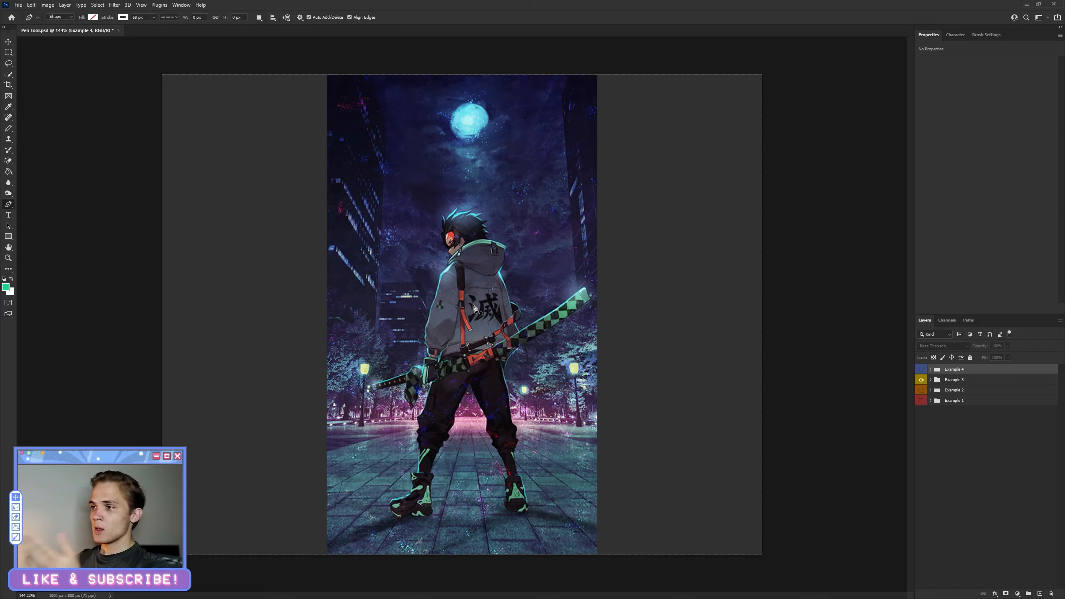
Expand the Example 3 group and select its Cut layer.
click(931, 380)
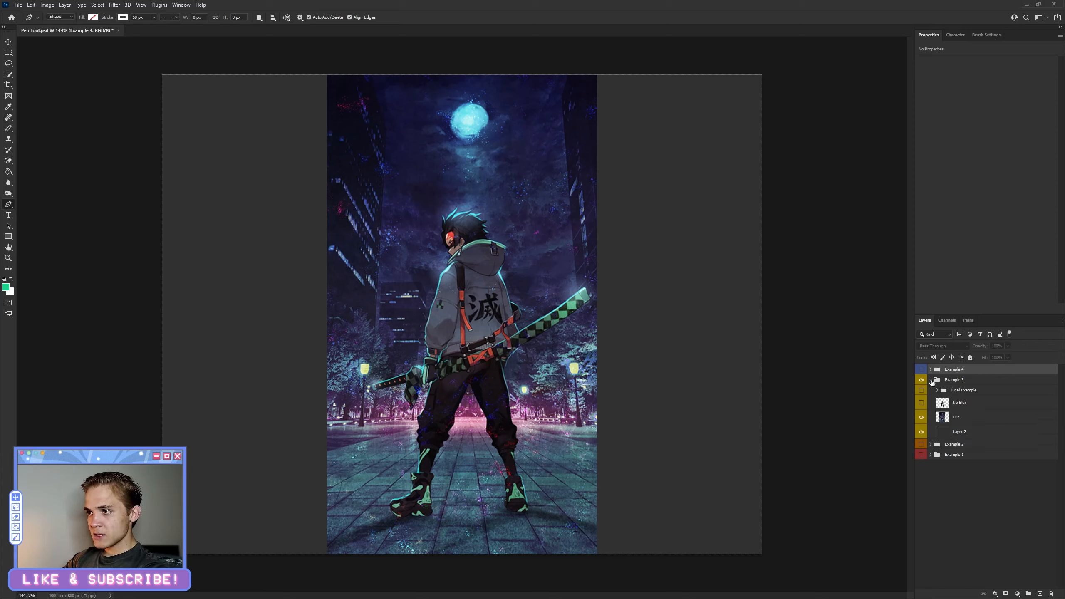
click(958, 417)
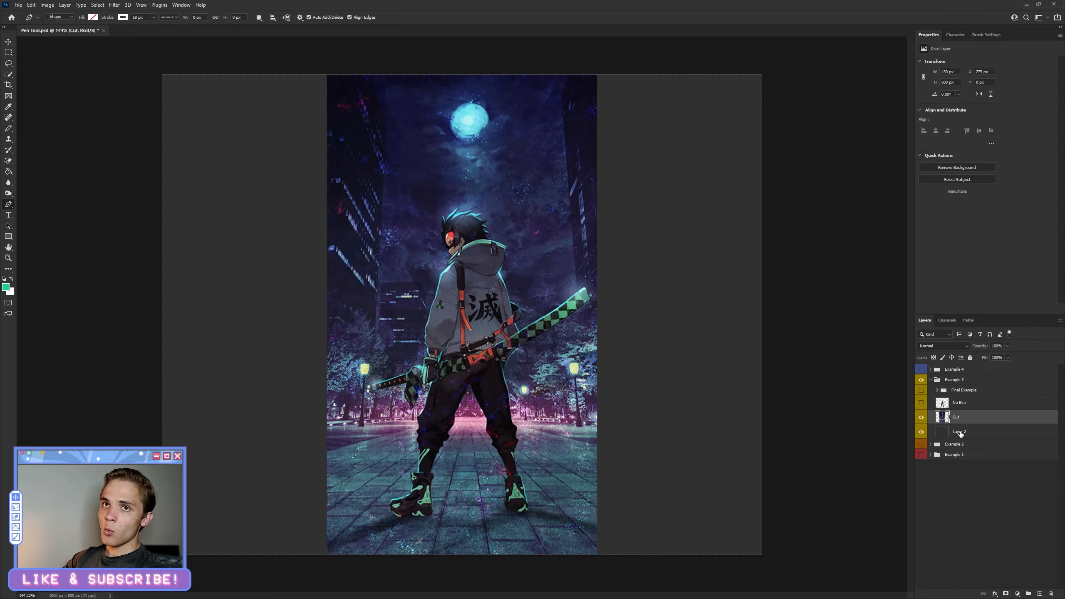
Try to trace the character's outline from the top of the hair down the sleeve with the Magnetic Lasso tool.
click(9, 75)
scroll(464, 198, up, 7)
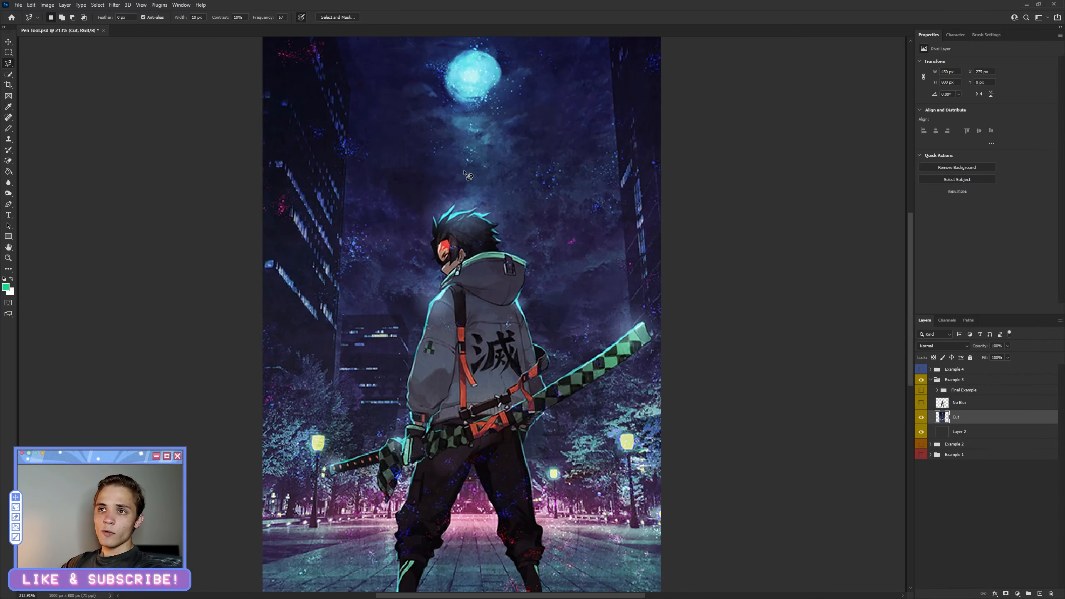
click(474, 219)
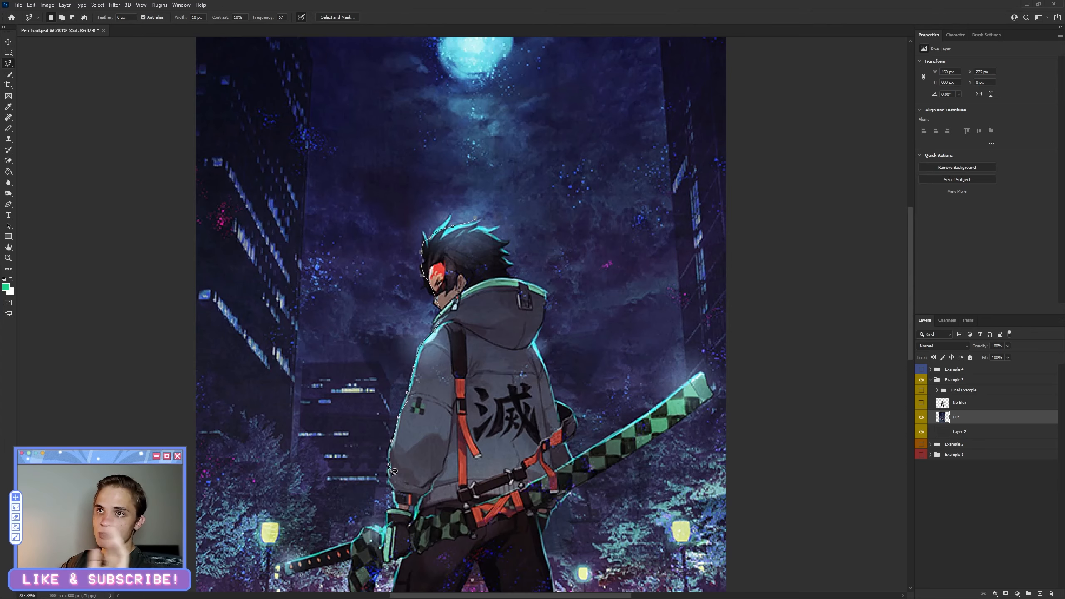
scroll(396, 468, down, 3)
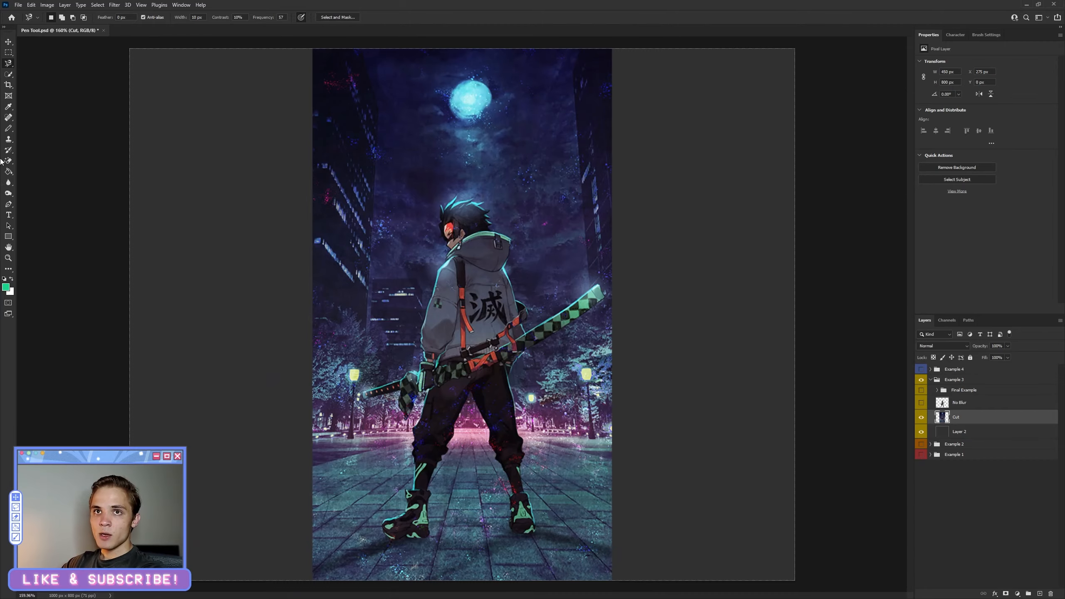
Try to trace the hair's upper edge with the Pen tool in Shape mode, and undo the shape.
click(8, 205)
right_click(8, 205)
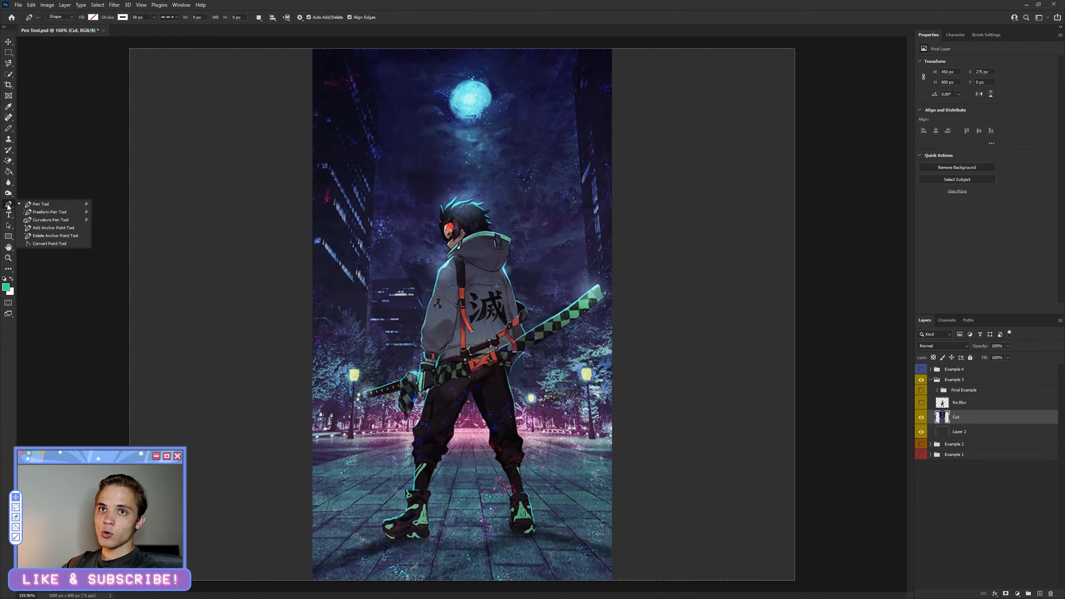
click(41, 204)
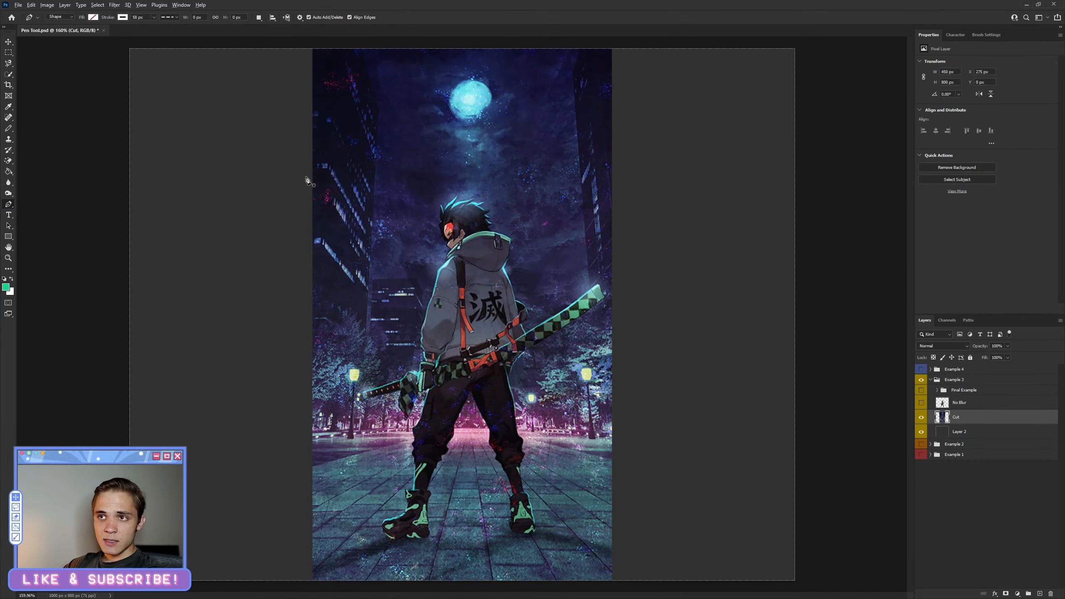
scroll(448, 195, up, 6)
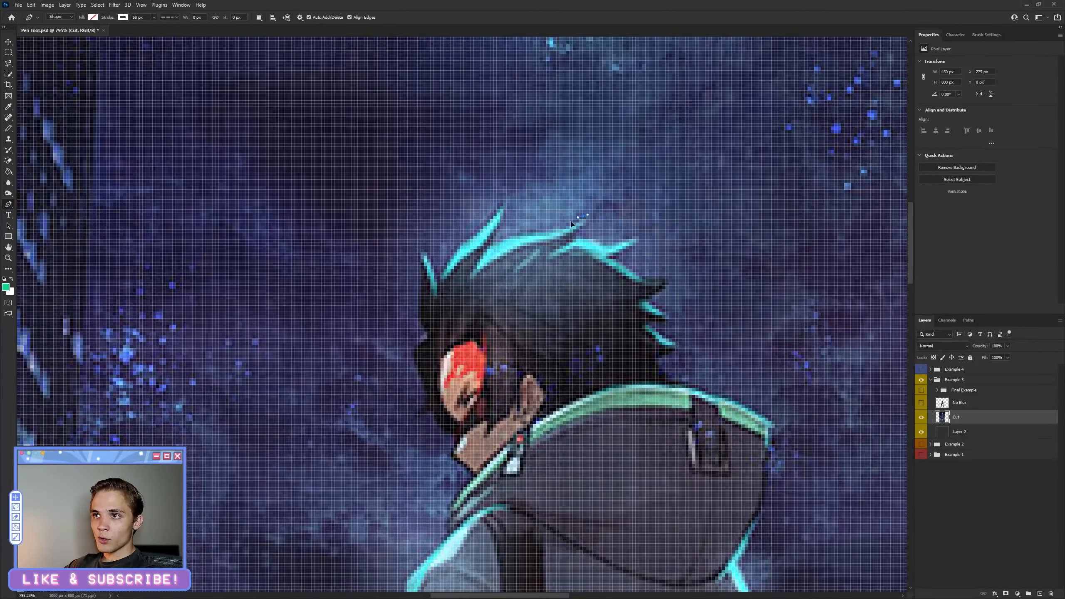
click(581, 217)
drag(544, 231, 526, 240)
drag(527, 240, 553, 234)
key(ctrl+z)
key(ctrl+z)
key(ctrl+z)
key(ctrl+z)
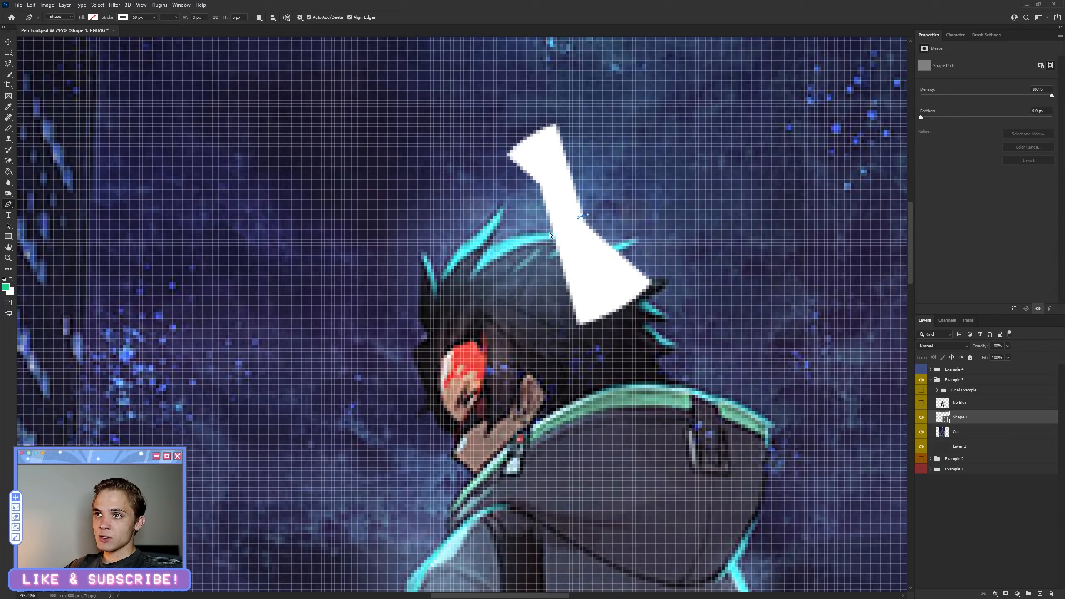
Switch the Pen tool from Shape to Path mode.
click(53, 16)
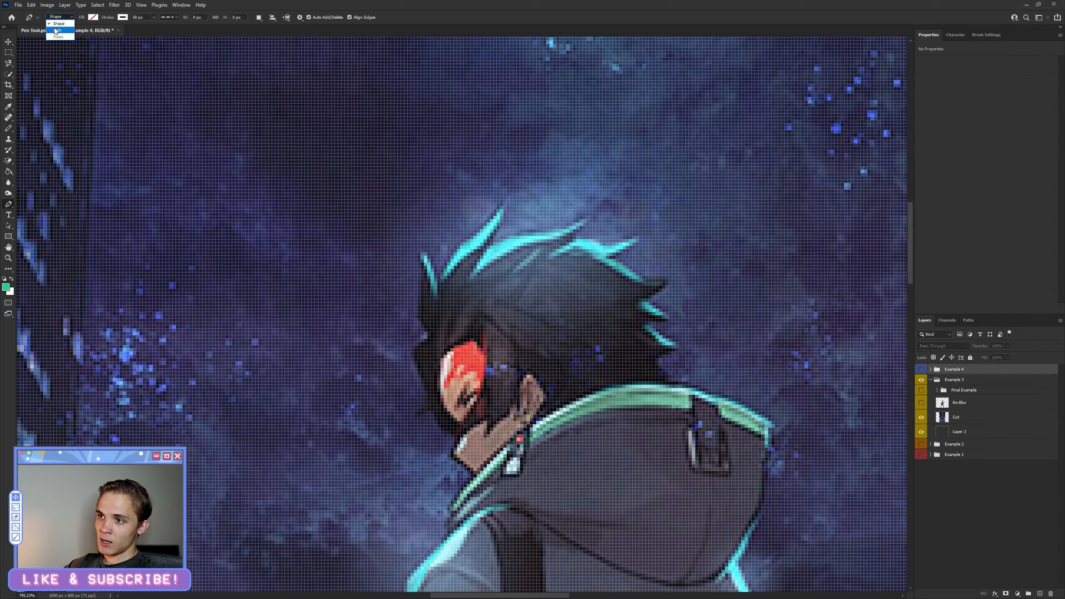
click(56, 31)
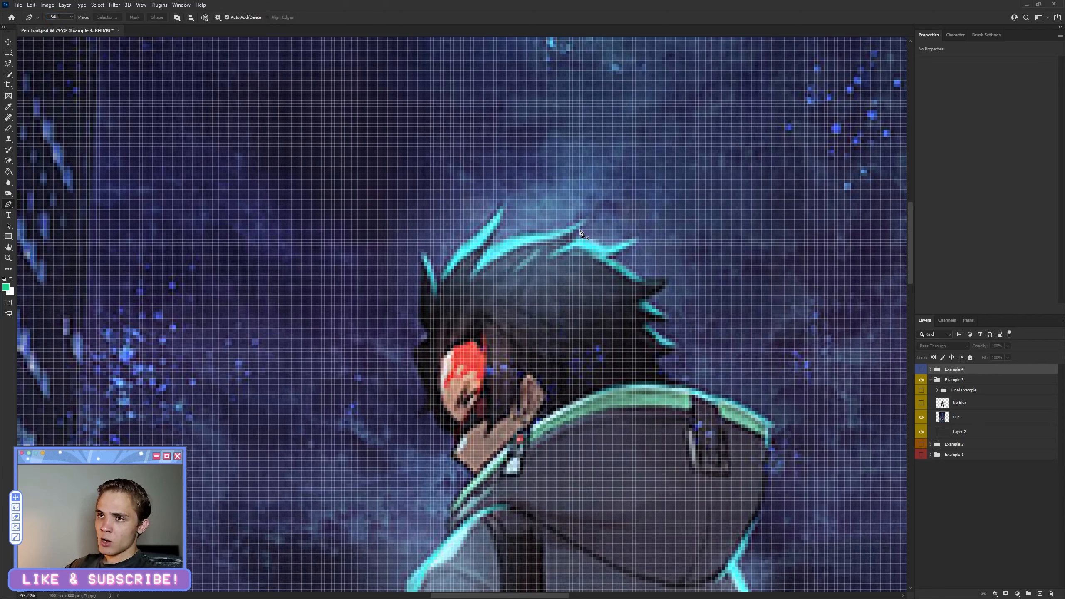
Trace a closed path around the top of the character's hair, bring up its path commands, and discard the path.
click(586, 216)
drag(550, 228, 534, 227)
click(499, 220)
click(503, 199)
drag(421, 302, 423, 303)
drag(590, 342, 611, 330)
click(636, 215)
click(586, 216)
right_click(611, 251)
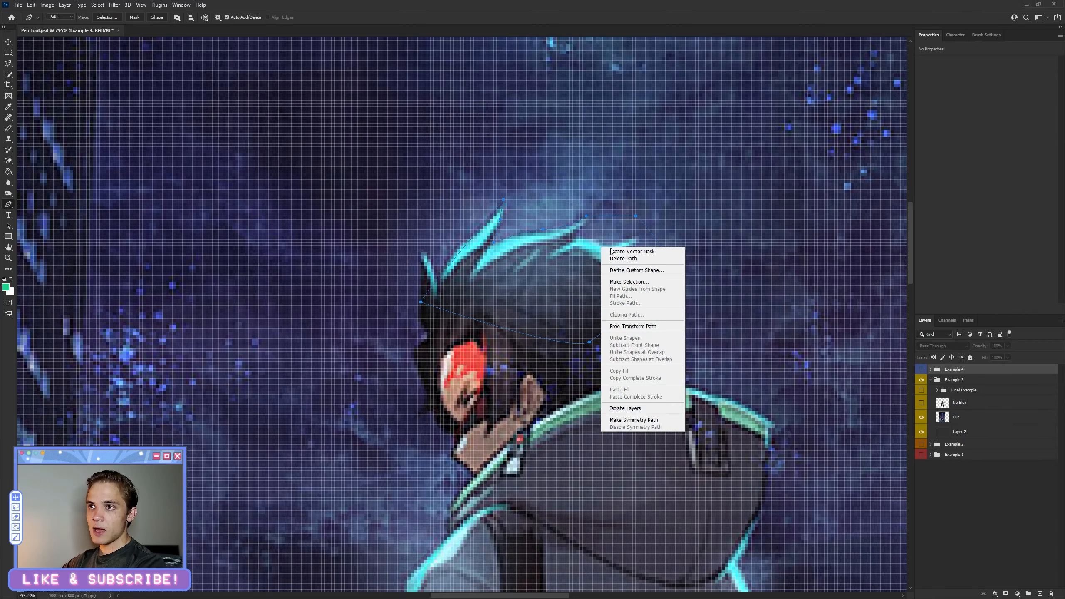
click(558, 189)
key(Escape)
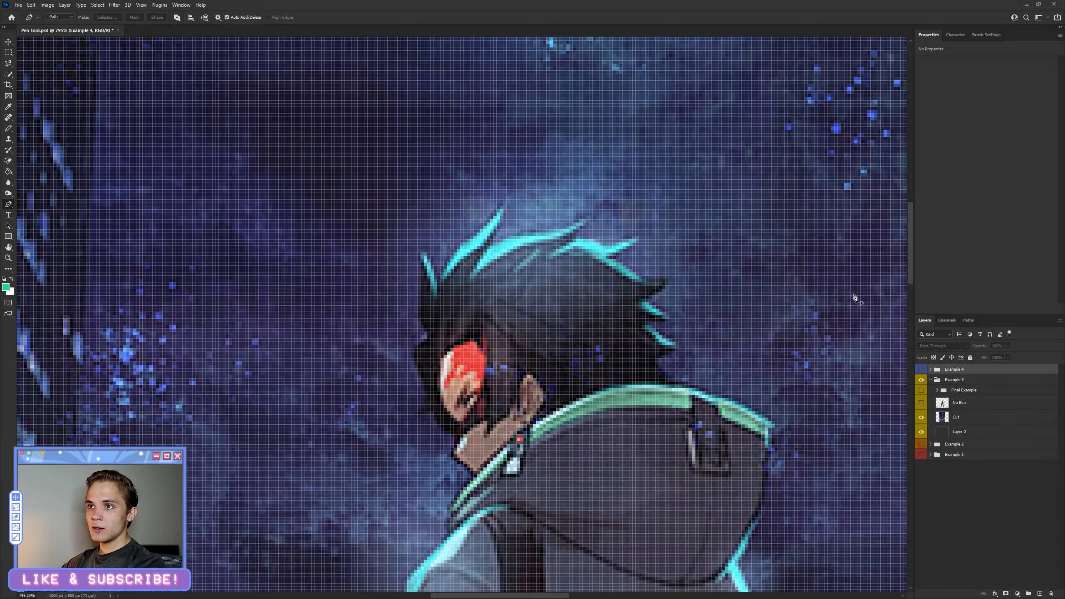
Hide the Cut layer, and show and select the No Blur layer with the cut-out character.
click(922, 418)
click(921, 403)
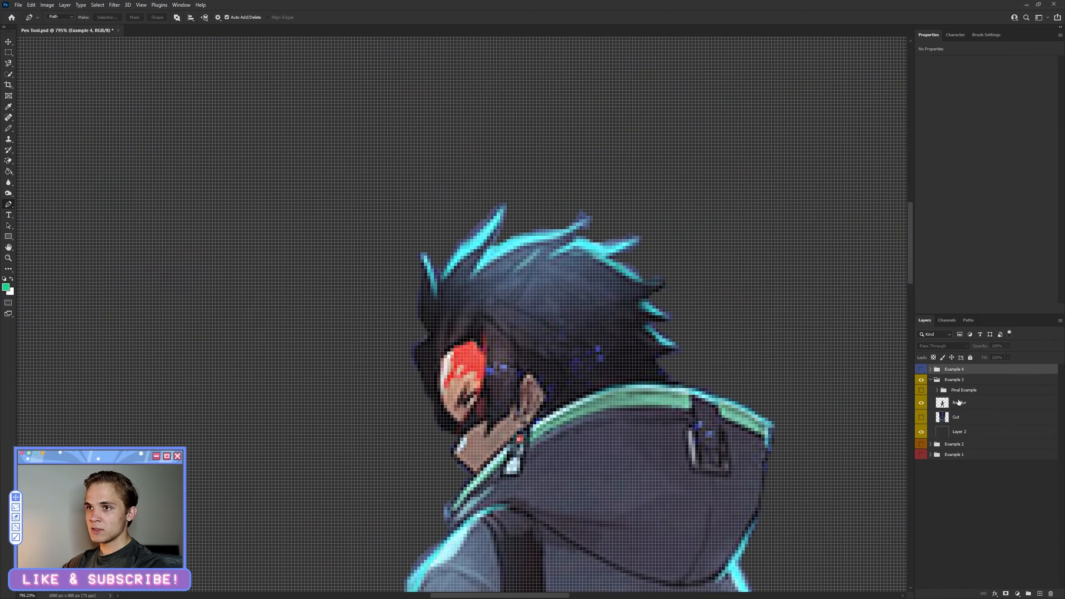
click(959, 404)
scroll(696, 495, down, 10)
scroll(417, 250, up, 8)
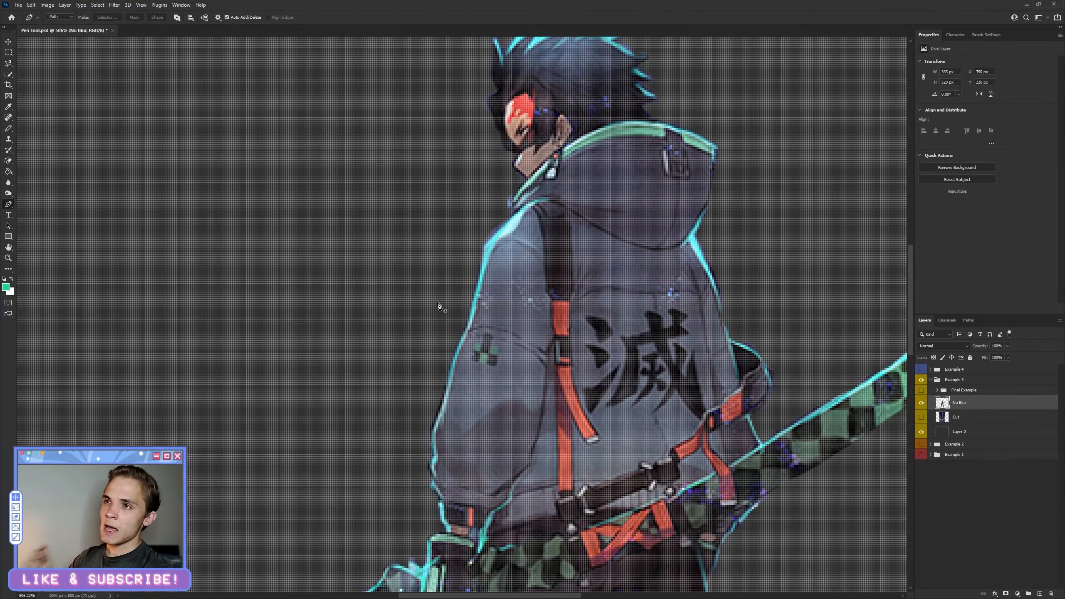
Soften the edge of the face from the mask down to the chin on the No Blur layer with the Blur tool.
click(972, 503)
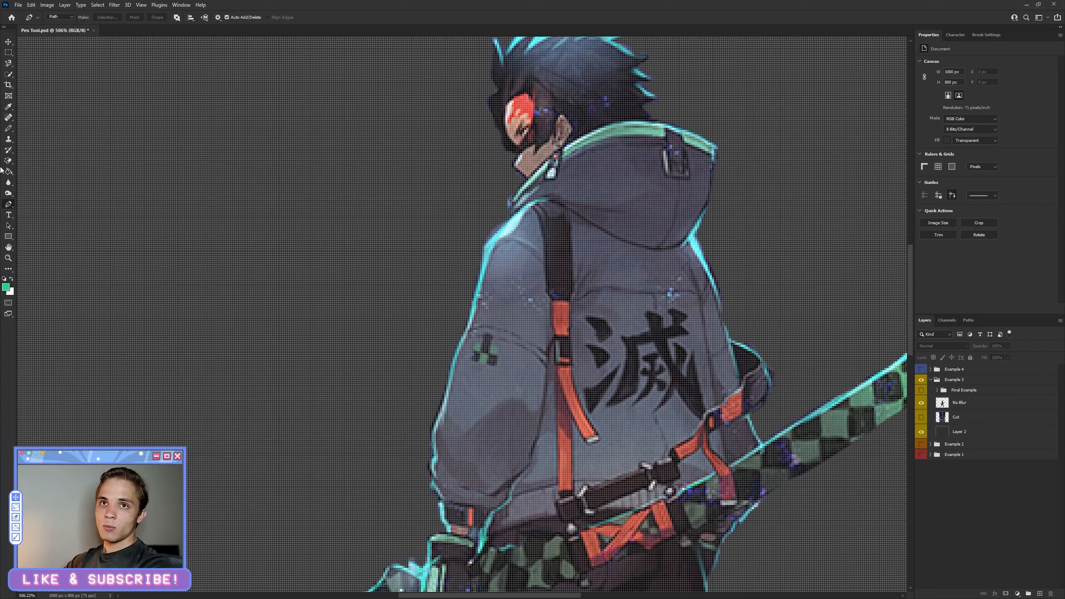
click(10, 197)
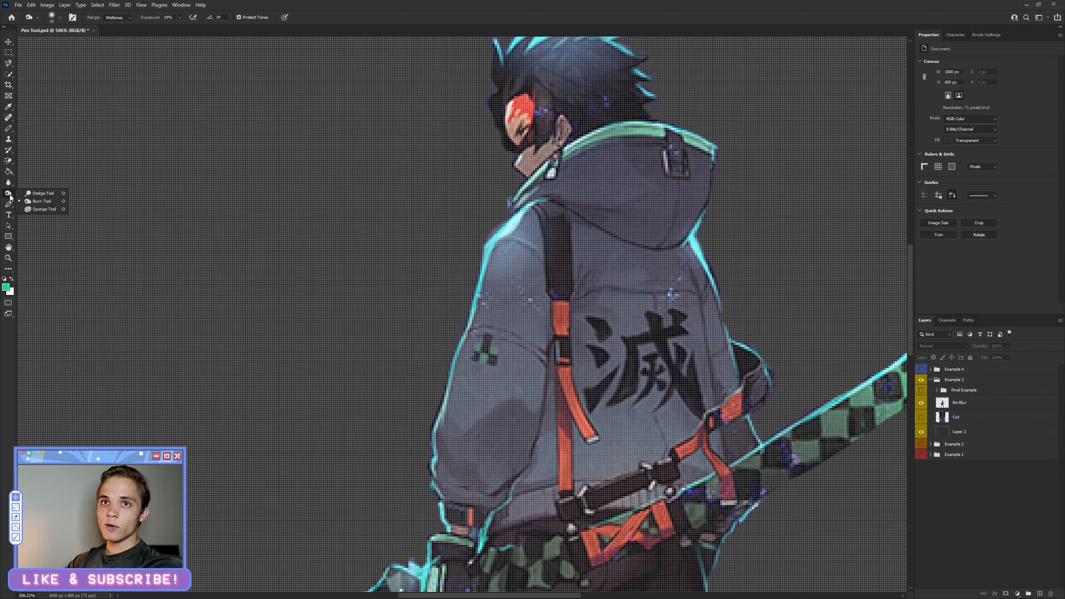
click(7, 184)
click(594, 3)
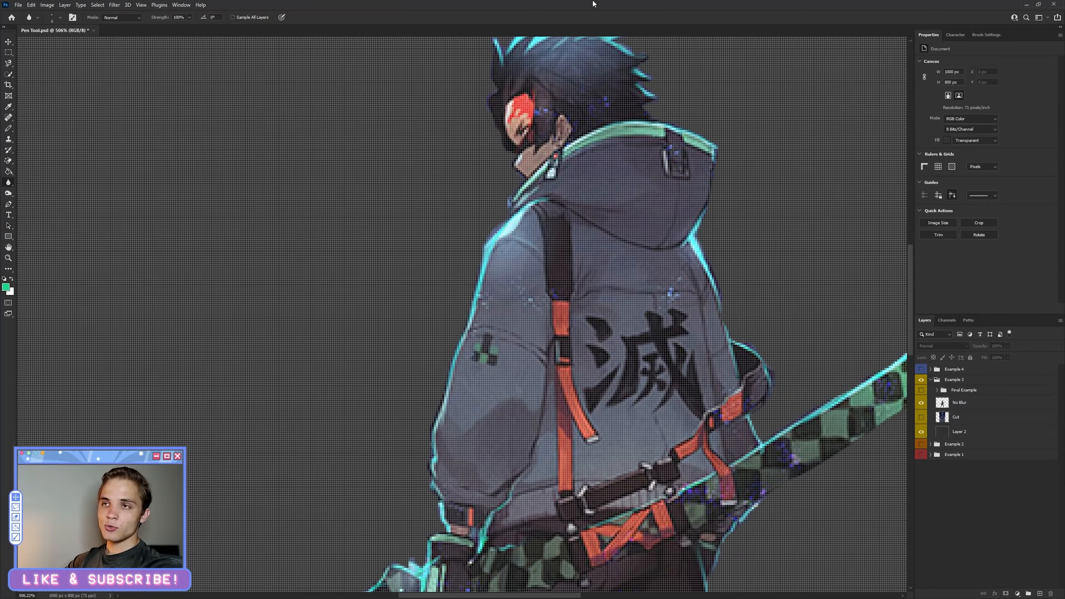
scroll(515, 92, up, 7)
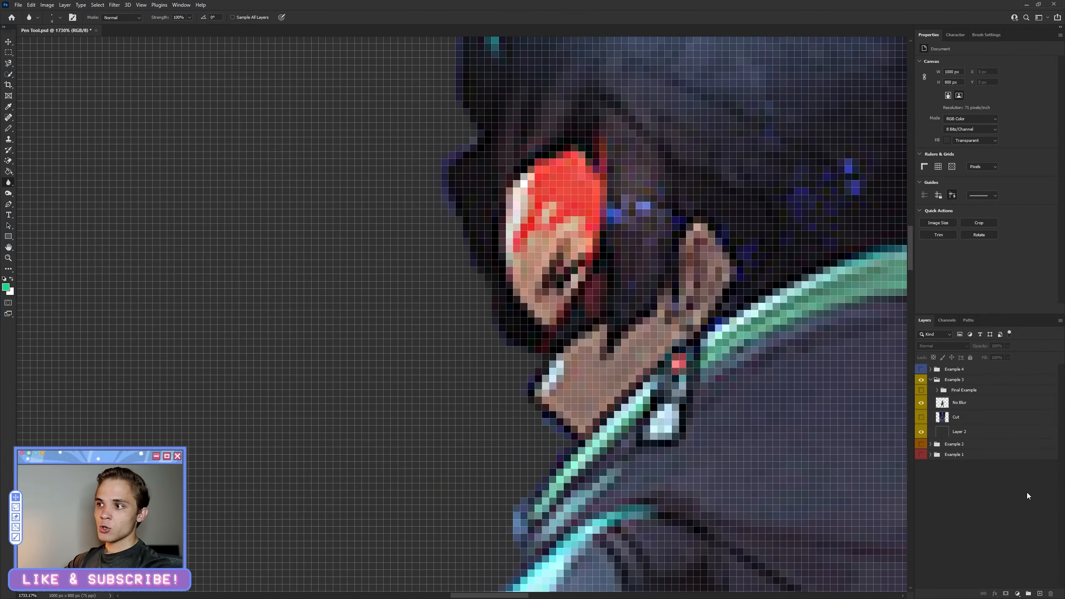
click(960, 403)
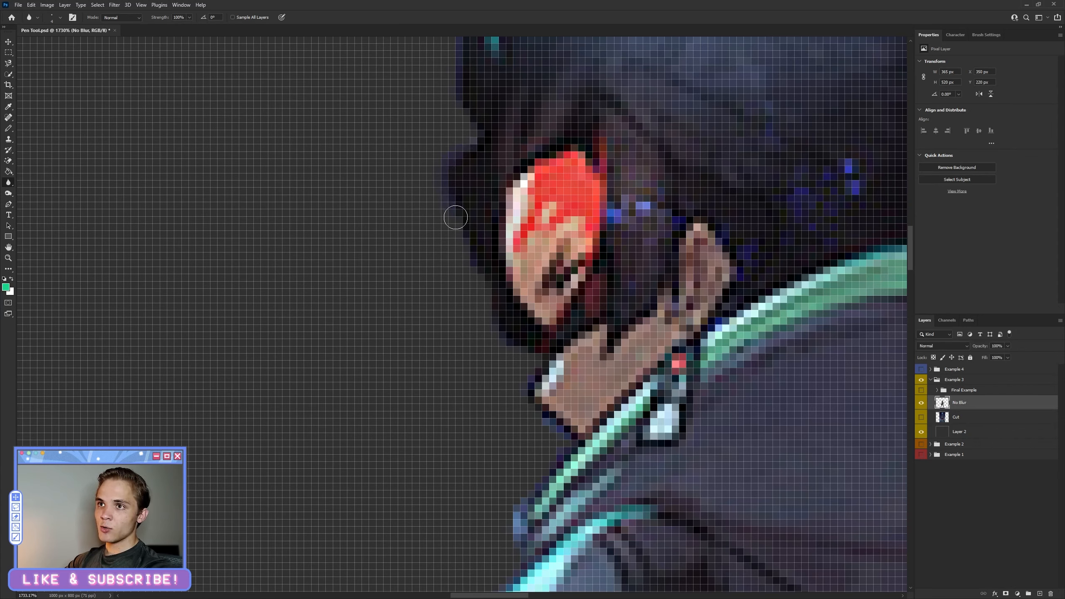
mouse_move(491, 300)
mouse_down()
mouse_move(498, 329)
mouse_move(541, 360)
mouse_move(529, 378)
mouse_move(533, 400)
mouse_move(567, 433)
mouse_move(561, 454)
mouse_up()
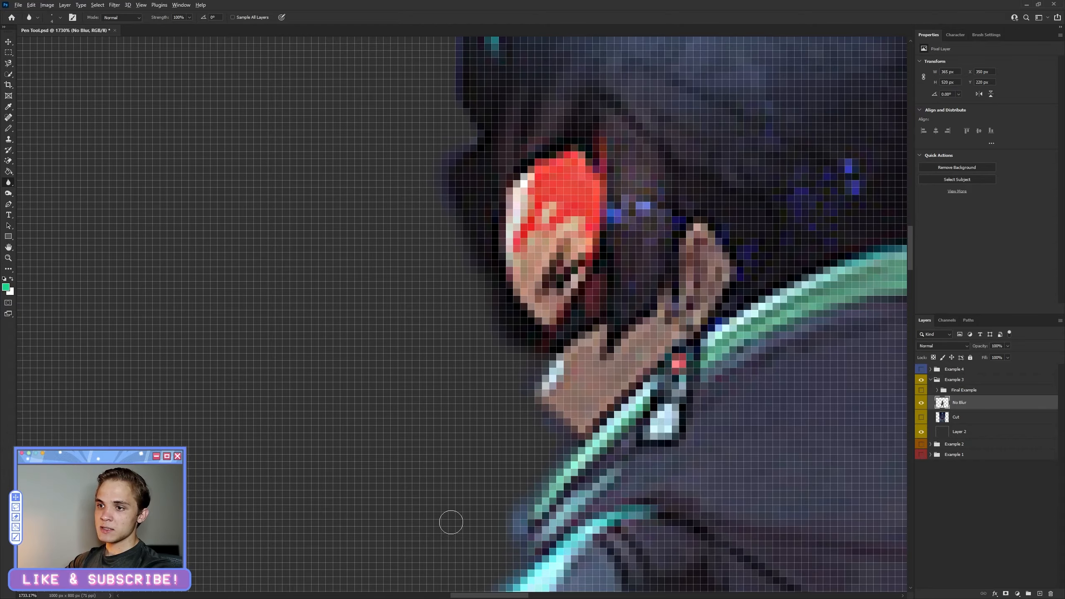
Blur the cut-out's outer edge along the left leg on the No Blur layer.
scroll(403, 508, down, 12)
scroll(402, 508, down, 3)
scroll(425, 421, up, 8)
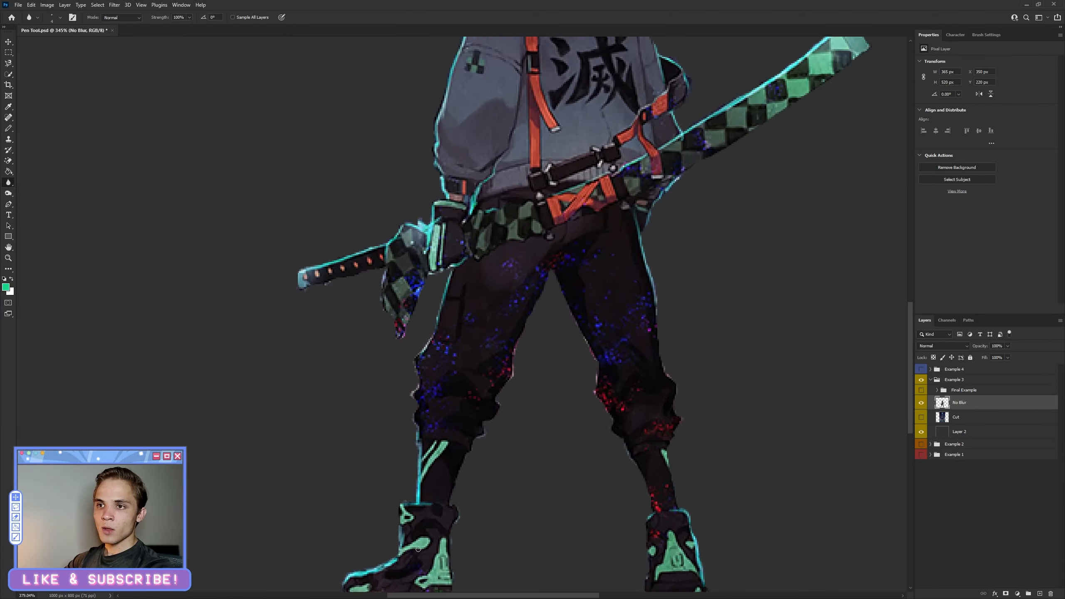
scroll(366, 427, up, 5)
mouse_move(400, 473)
mouse_down()
mouse_move(395, 429)
mouse_move(410, 409)
mouse_move(396, 382)
mouse_move(408, 332)
mouse_move(402, 258)
mouse_move(447, 210)
mouse_move(482, 75)
mouse_up()
scroll(482, 75, down, 15)
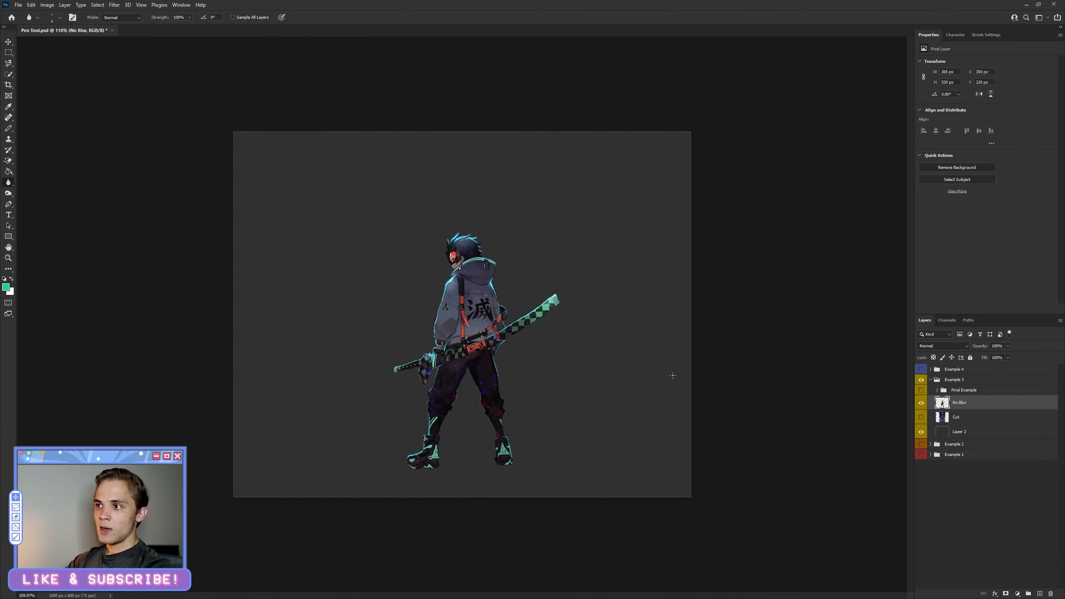
Hide the No Blur layer, show and expand the Final Example group, and select its Cleaned layer.
click(925, 403)
click(923, 391)
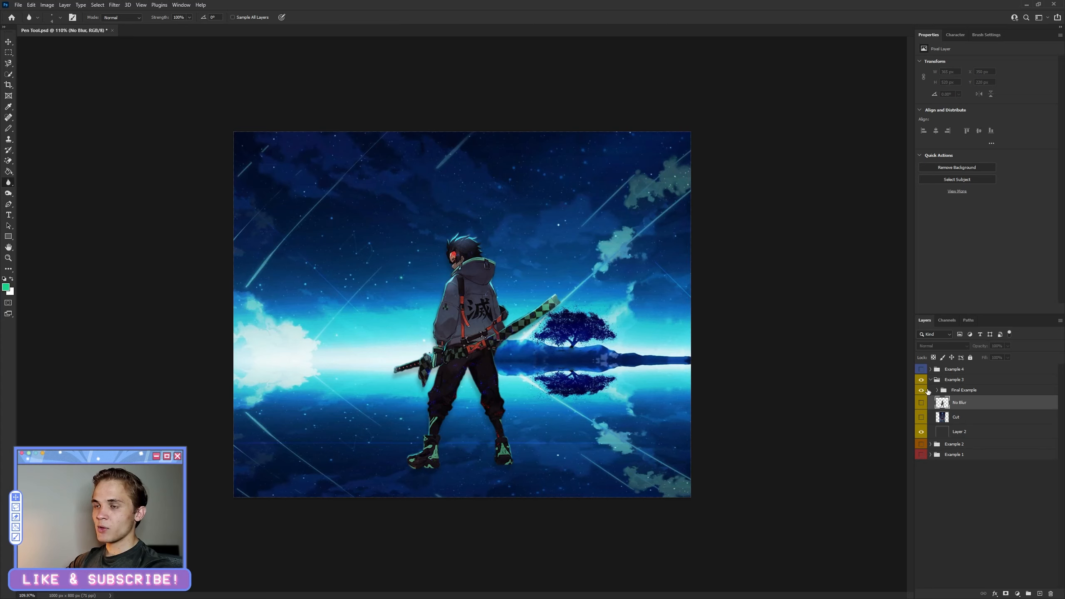
click(937, 392)
click(981, 402)
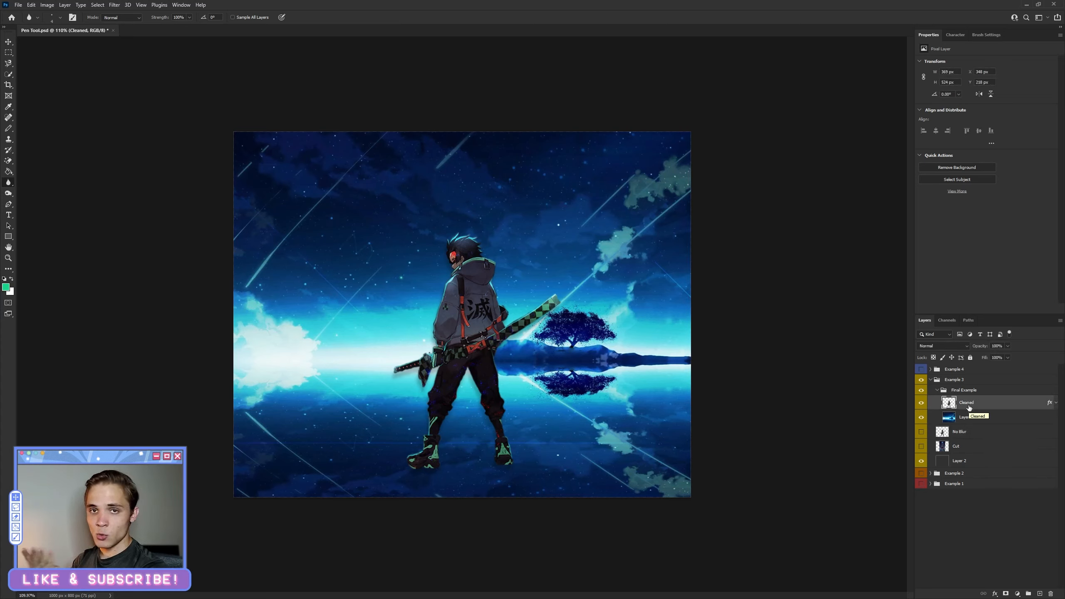
Trace a closed Pen tool path around the dark fringe outside the black cloth bulge beside the orange strap on the character's back.
scroll(453, 270, up, 3)
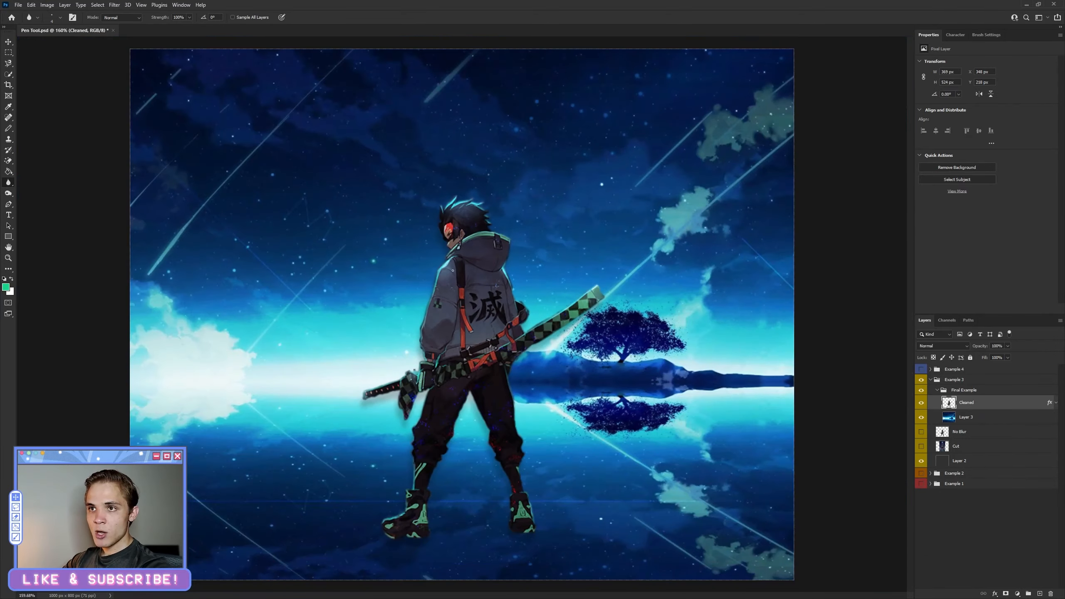
scroll(453, 270, down, 7)
scroll(478, 352, up, 7)
scroll(493, 356, up, 10)
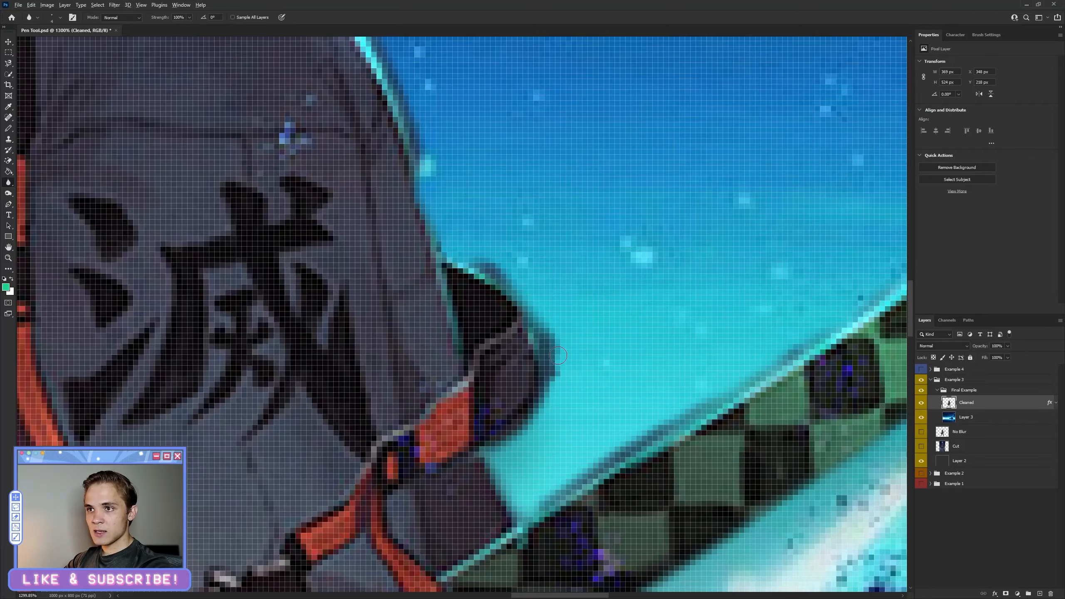
scroll(558, 356, down, 6)
scroll(558, 356, up, 8)
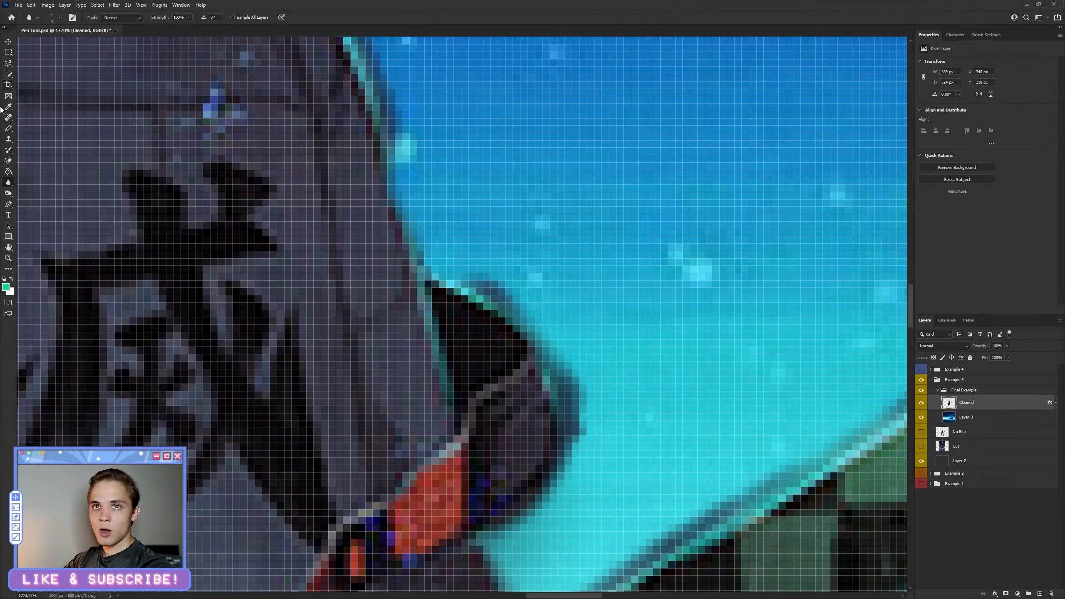
click(9, 204)
click(558, 449)
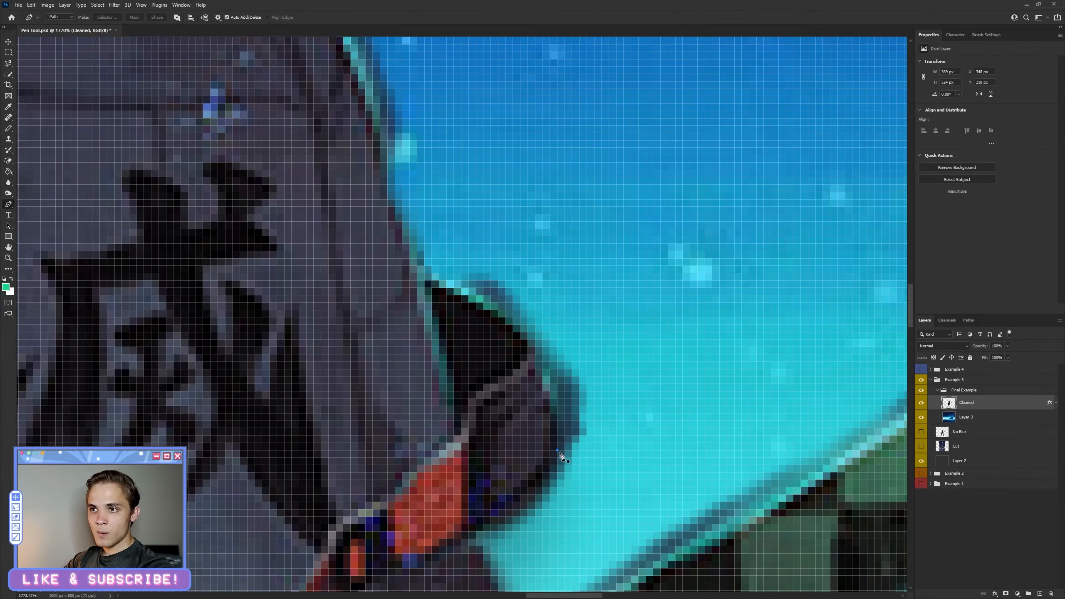
click(557, 419)
click(557, 405)
click(542, 377)
click(542, 347)
click(506, 318)
click(483, 303)
click(461, 288)
click(446, 273)
drag(512, 229, 532, 233)
click(675, 302)
drag(660, 414, 598, 476)
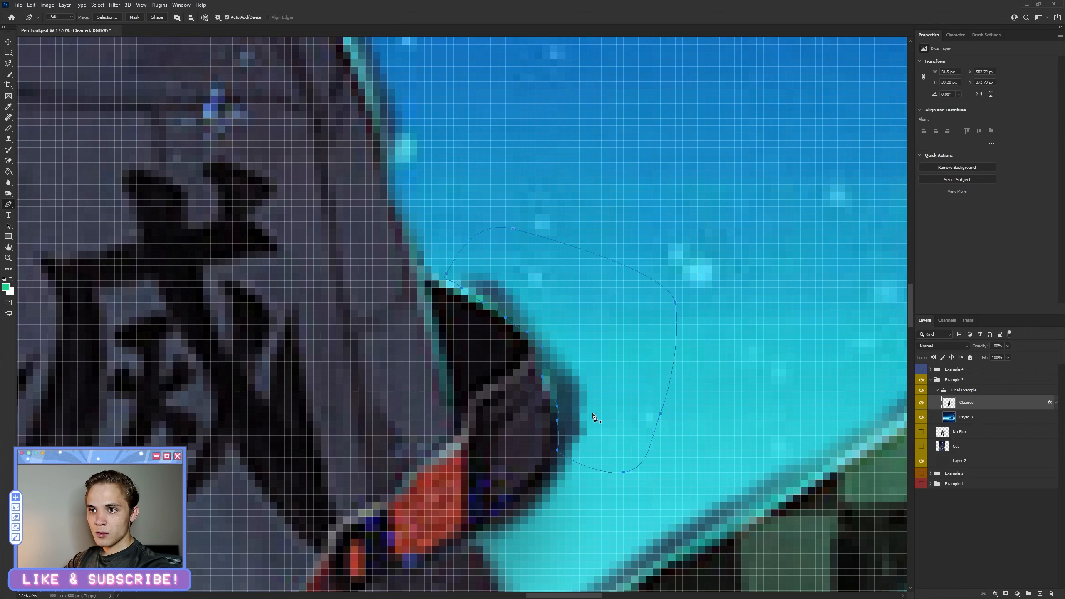
Convert the path to a new anti-aliased selection with a 0-pixel feather, delete the fringe inside it, and deselect.
right_click(605, 388)
click(627, 422)
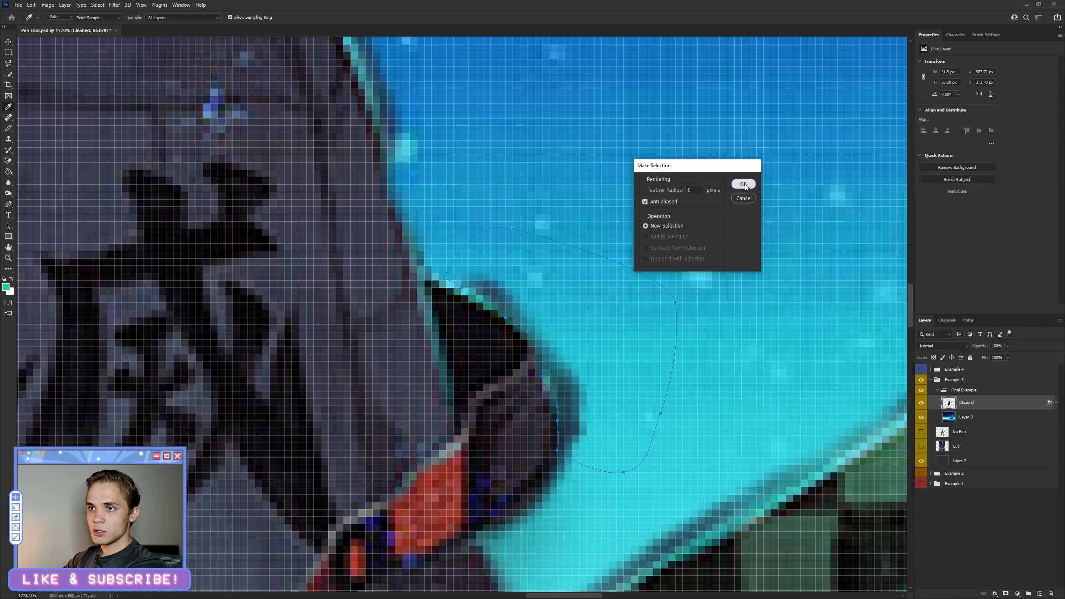
click(743, 184)
key(m)
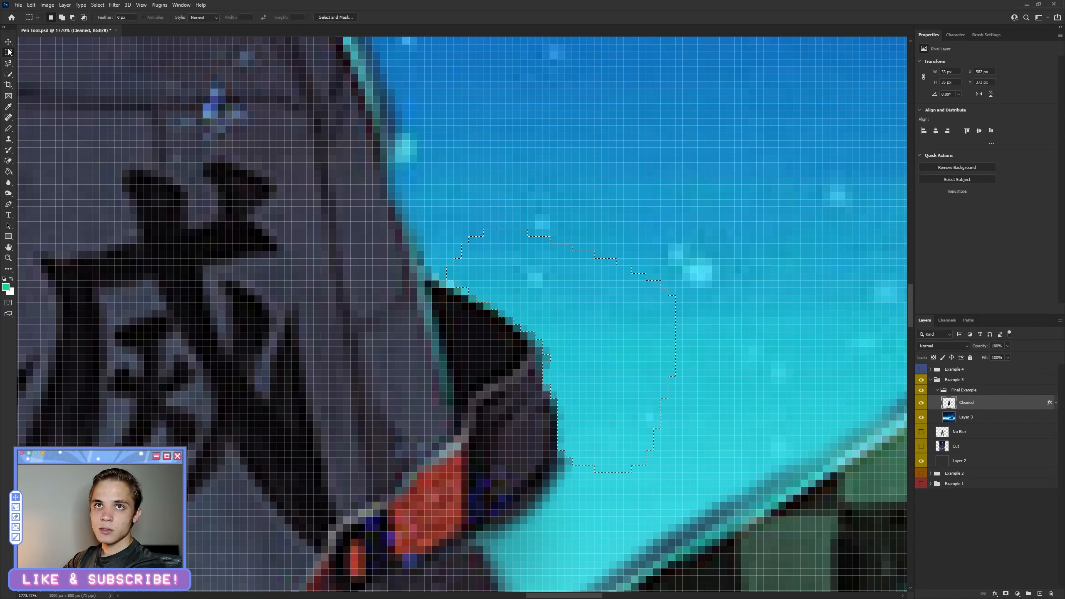
right_click(479, 140)
click(491, 141)
Deselect and soften the outer edge of the black cloth bulge on the Cleaned layer with the Blur tool at 100% strength.
right_click(8, 52)
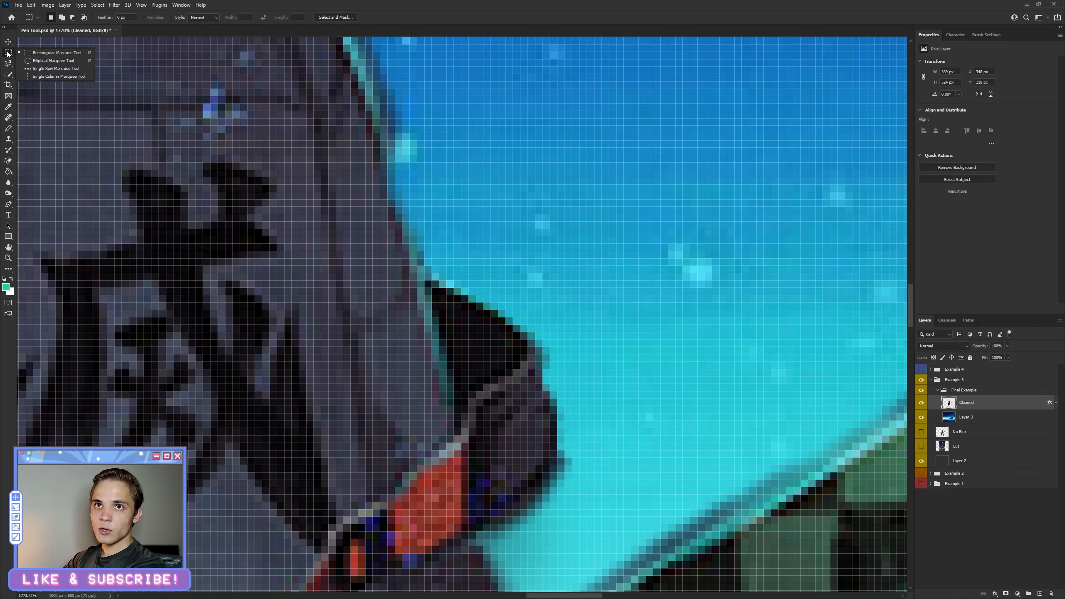
click(0, 74)
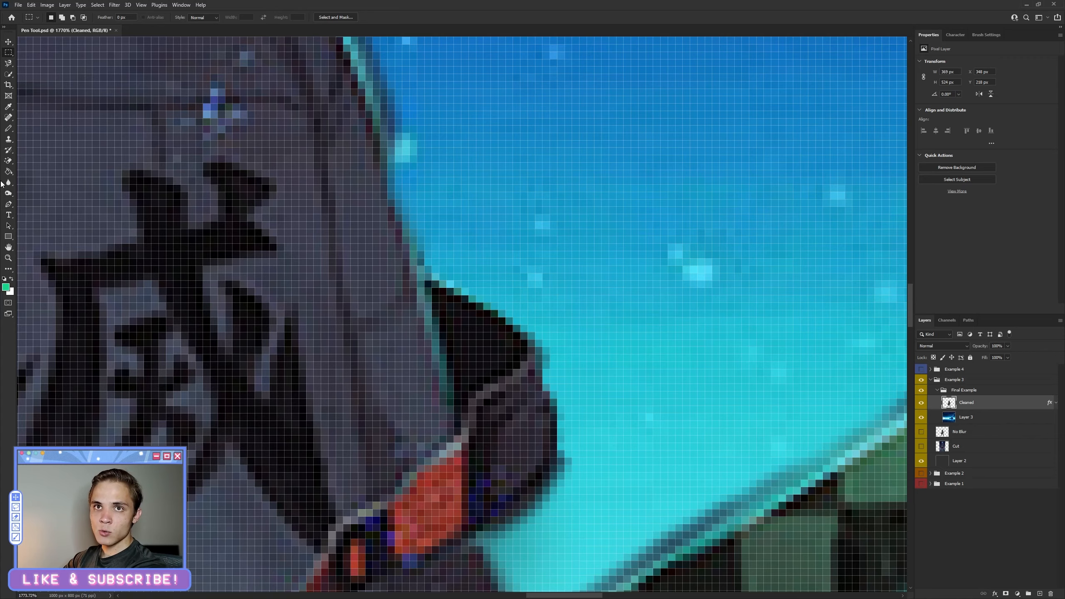
click(9, 183)
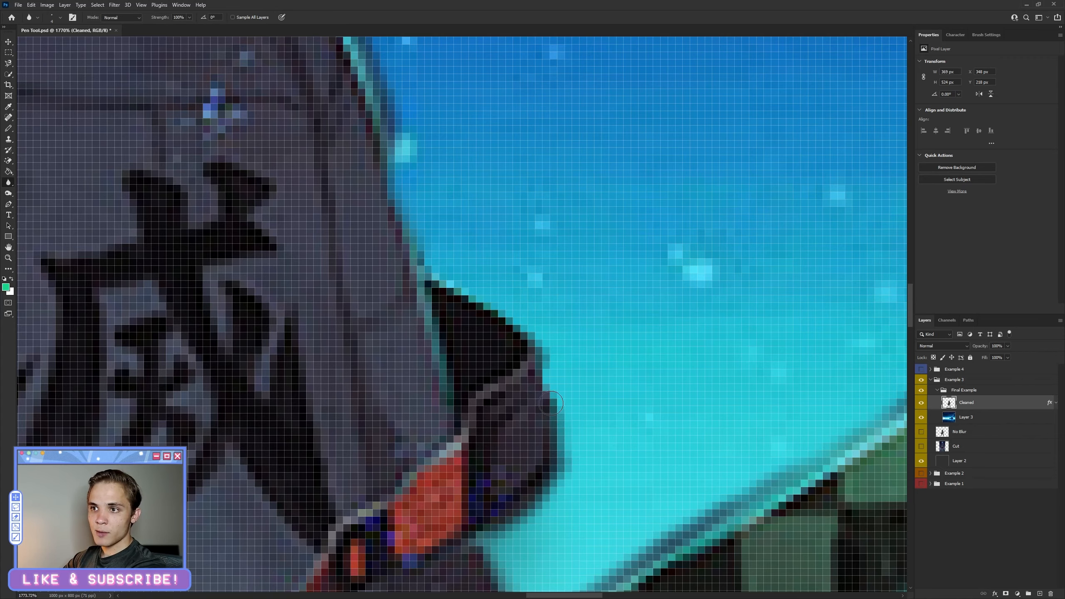
scroll(551, 404, down, 5)
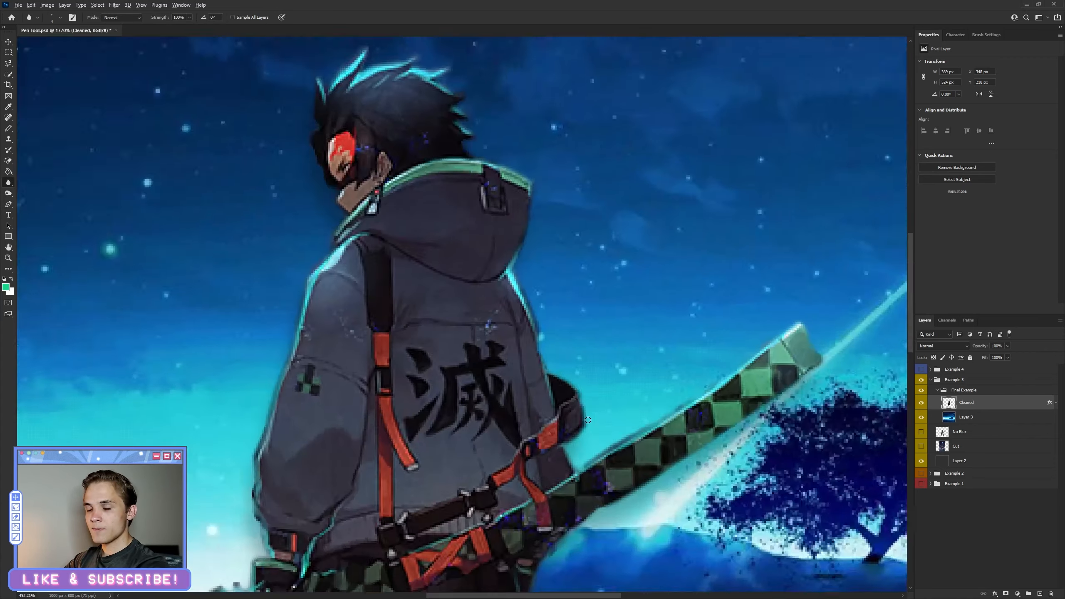
scroll(588, 420, down, 7)
scroll(573, 440, up, 3)
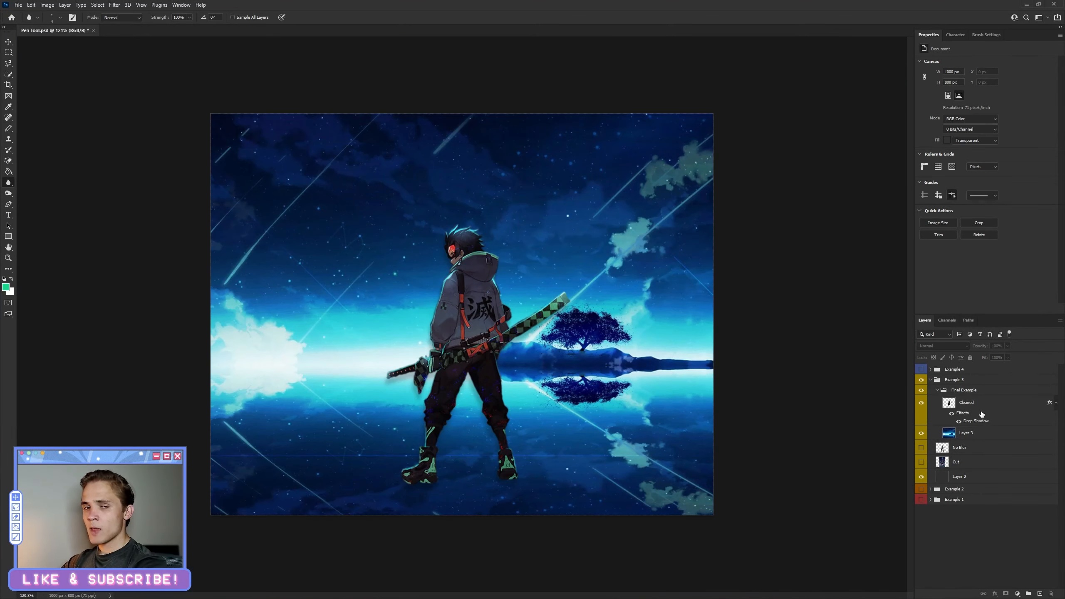
Collapse the Cleaned layer's effects list, then preview the Example 4 group and hide it again.
click(1055, 404)
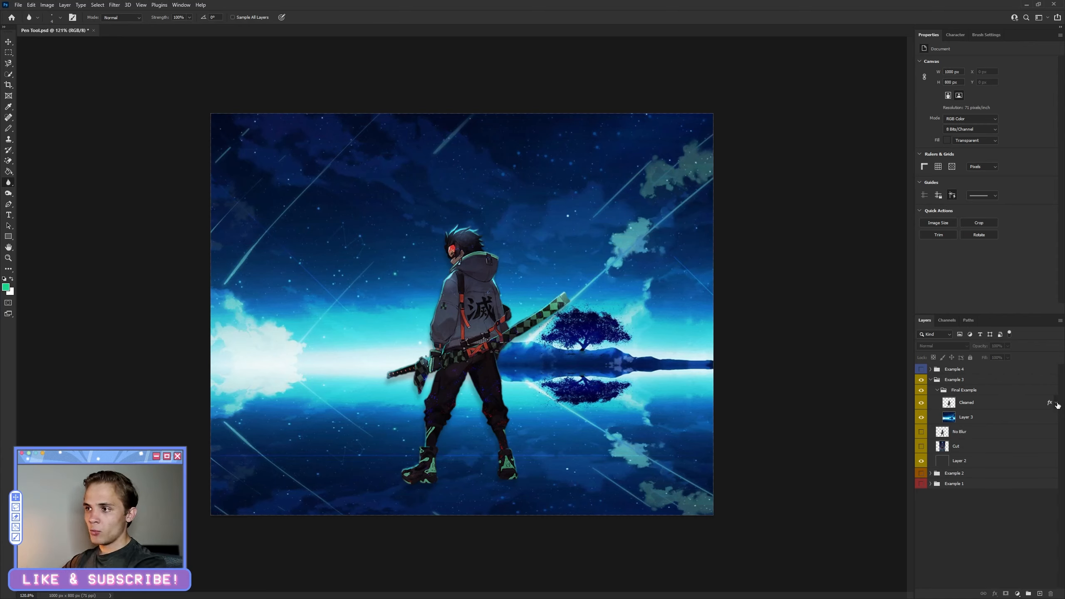
click(999, 404)
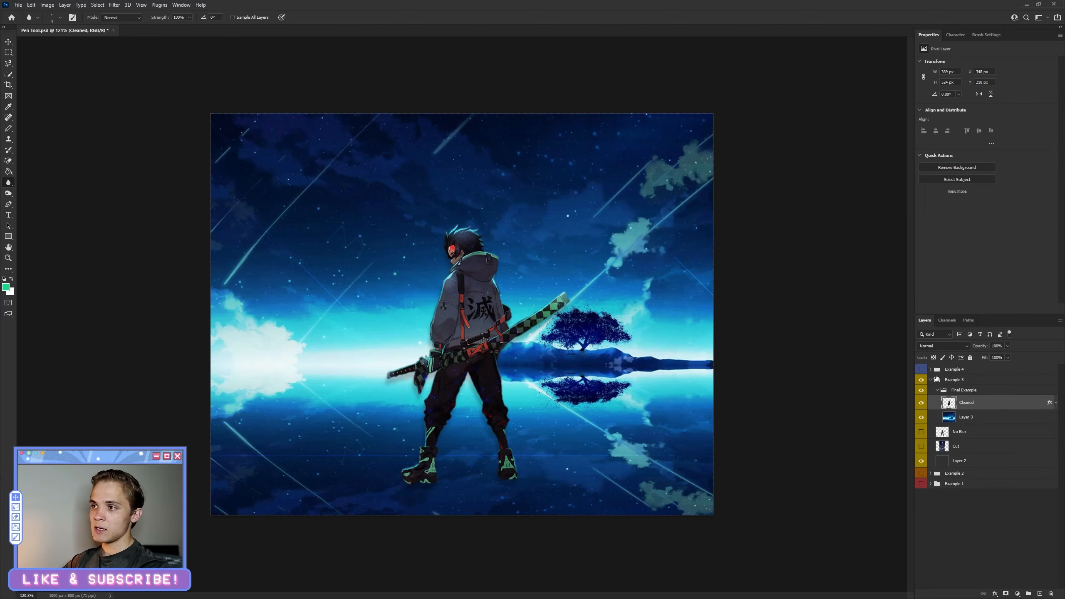
click(922, 369)
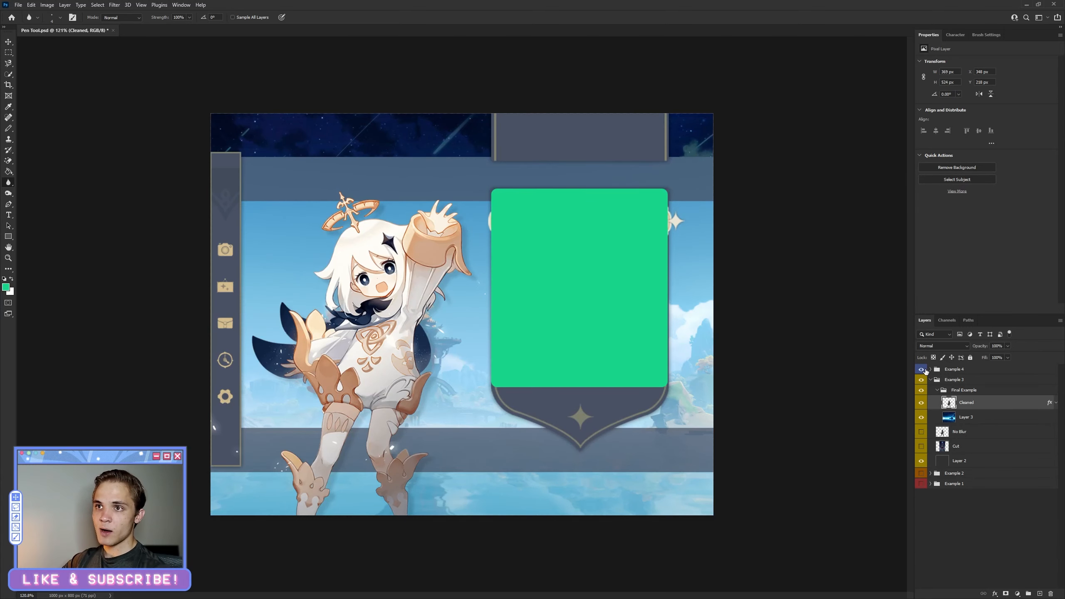
click(922, 369)
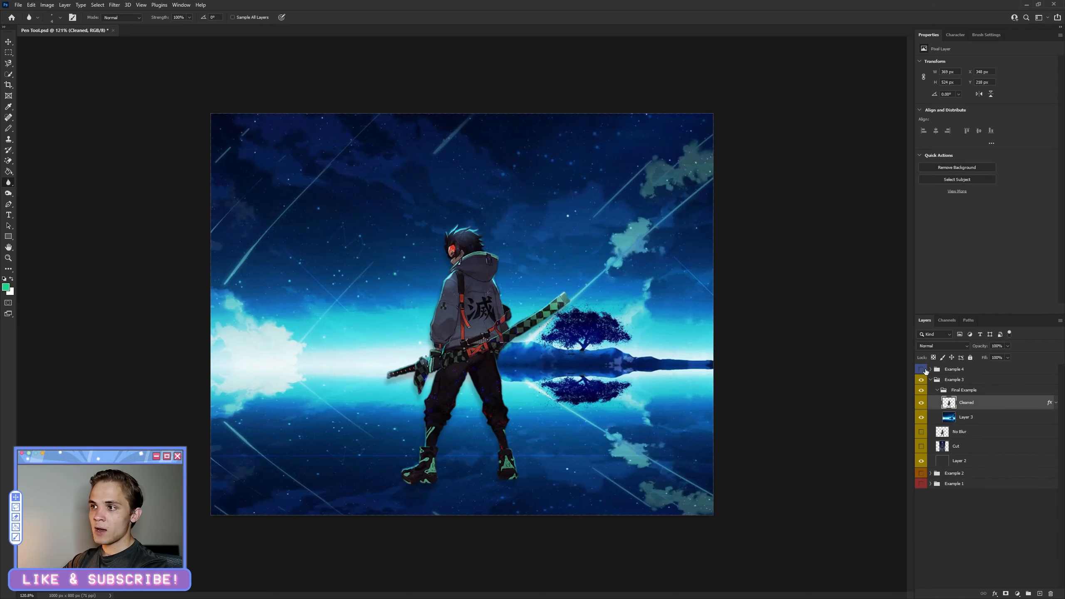
Hide and collapse the Example 3 group, and show and expand the Example 2 group.
click(921, 380)
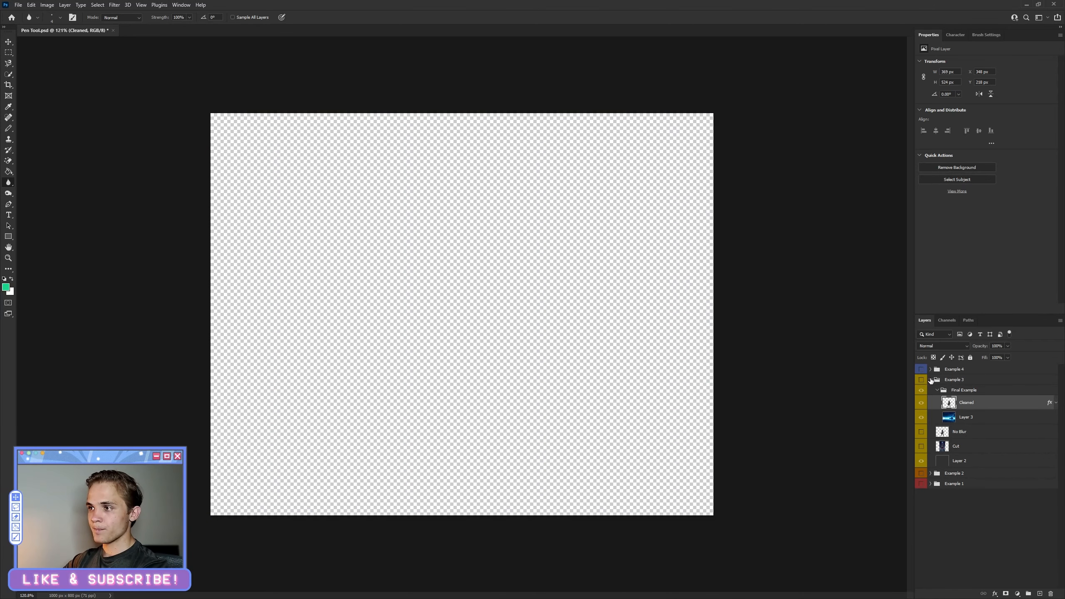
click(931, 379)
click(921, 390)
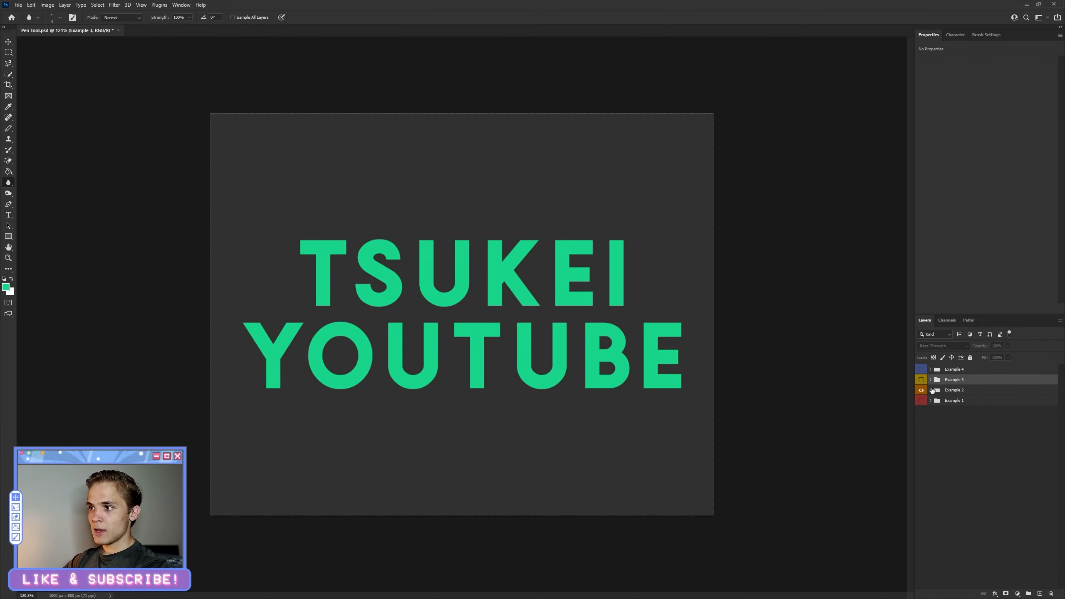
click(931, 390)
Rasterize the TSUKEI youtube text layer and select the resulting pixel layer.
click(956, 407)
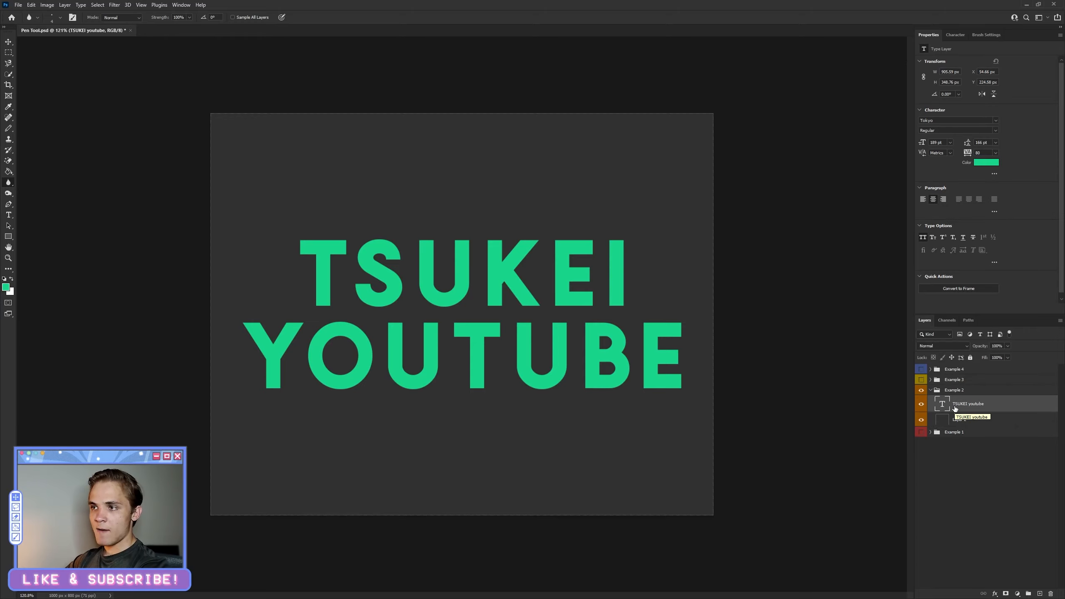
right_click(956, 408)
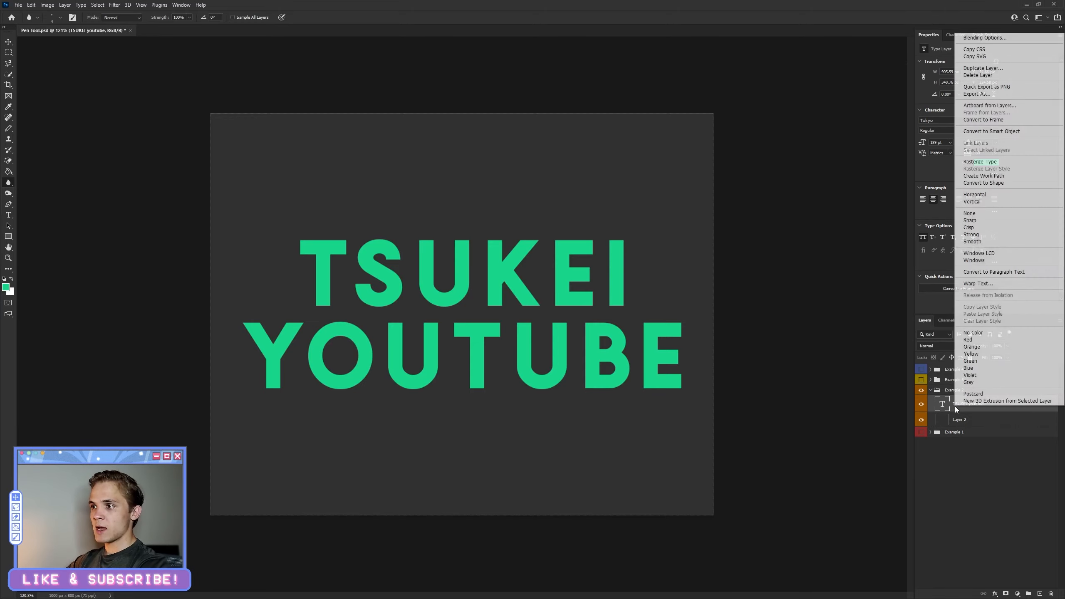
click(1011, 164)
click(984, 478)
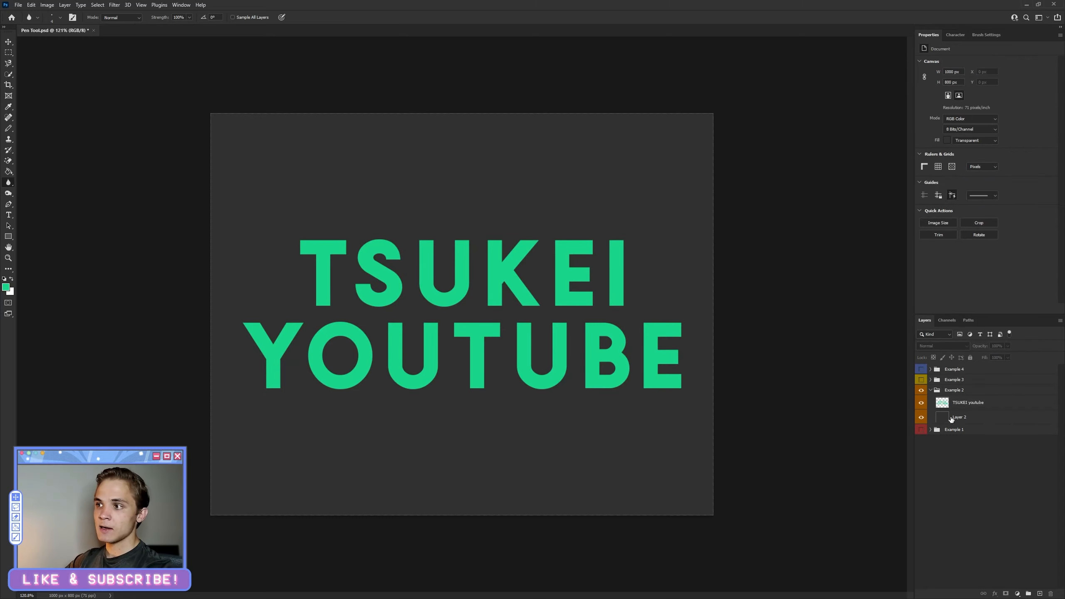
click(959, 406)
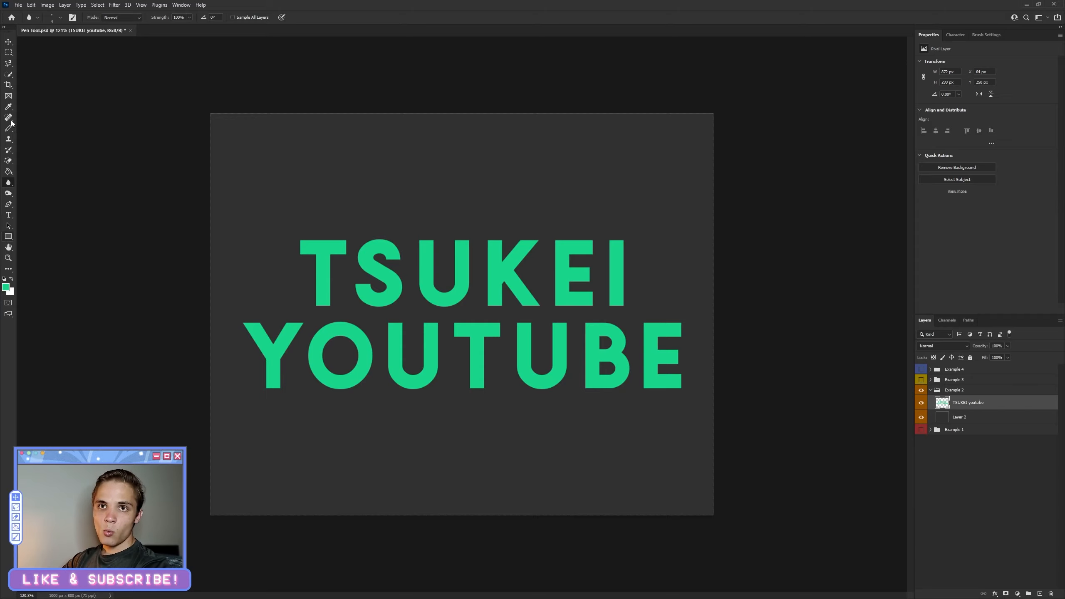
Try shifting a thin rectangular marquee strip across the word TSUKEI sideways, and clear the selection.
click(9, 54)
scroll(307, 306, up, 3)
drag(239, 250, 713, 260)
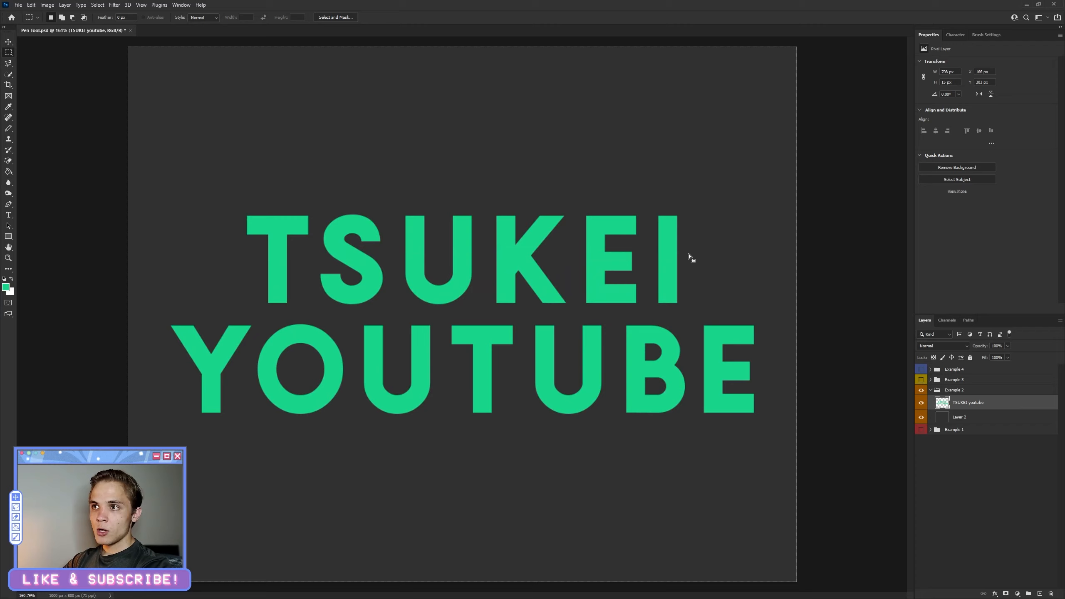
click(9, 42)
drag(384, 252, 382, 253)
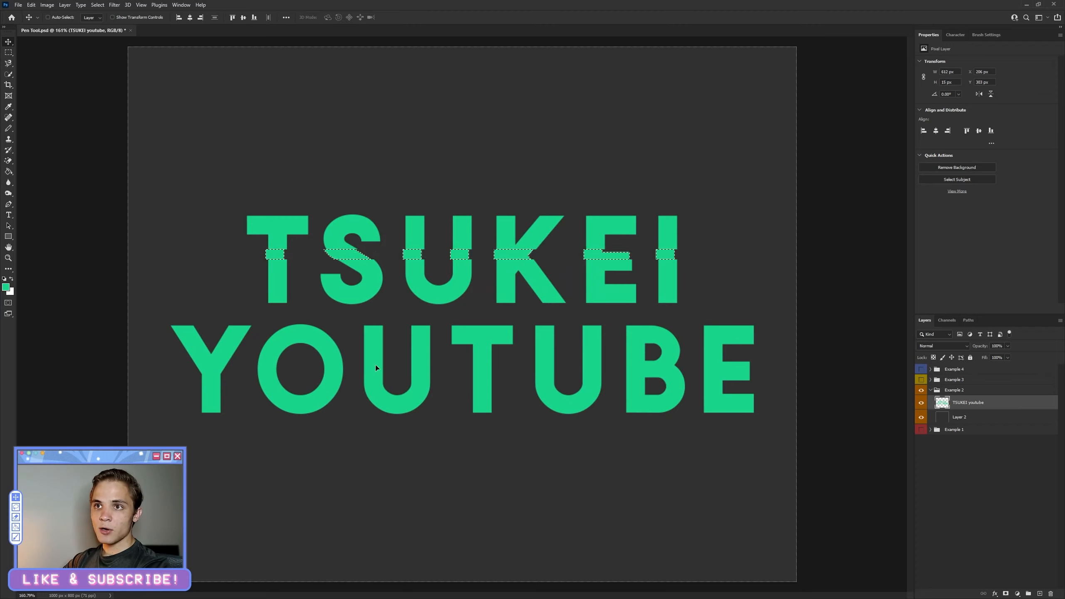
key(ctrl+d)
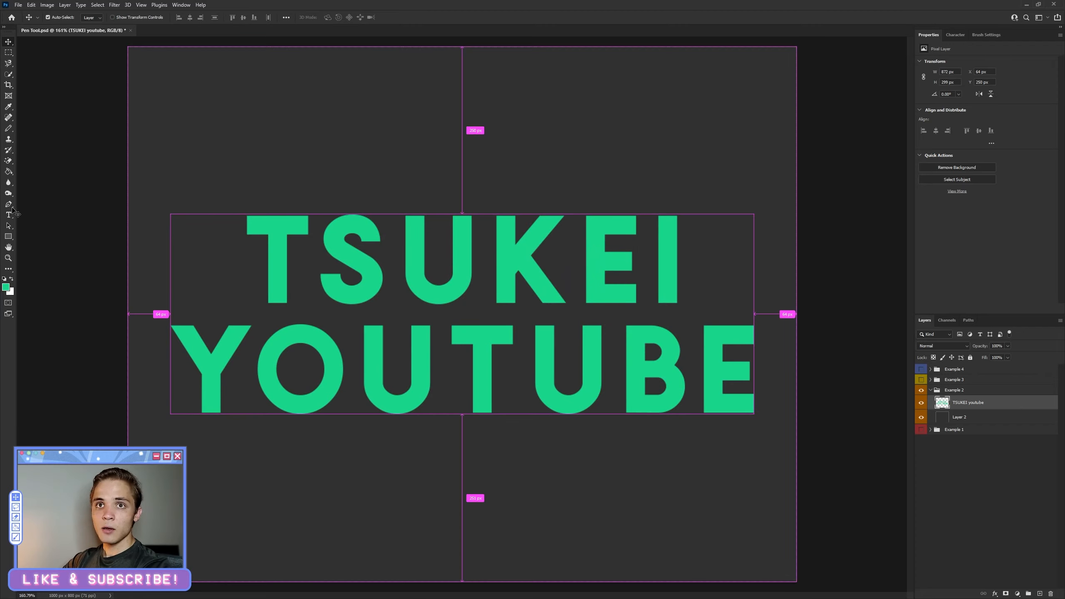
Draw a triangular Pen path over the upper-left corner of the T in TSUKEI and convert it to an anti-aliased selection with 0-pixel feather.
click(9, 205)
scroll(264, 226, up, 5)
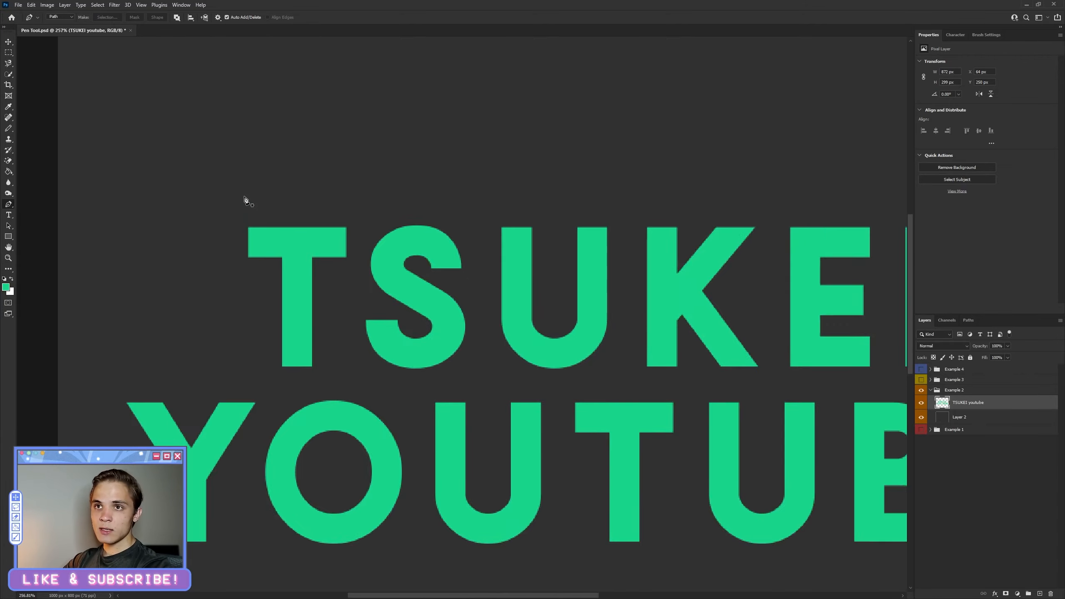
click(269, 232)
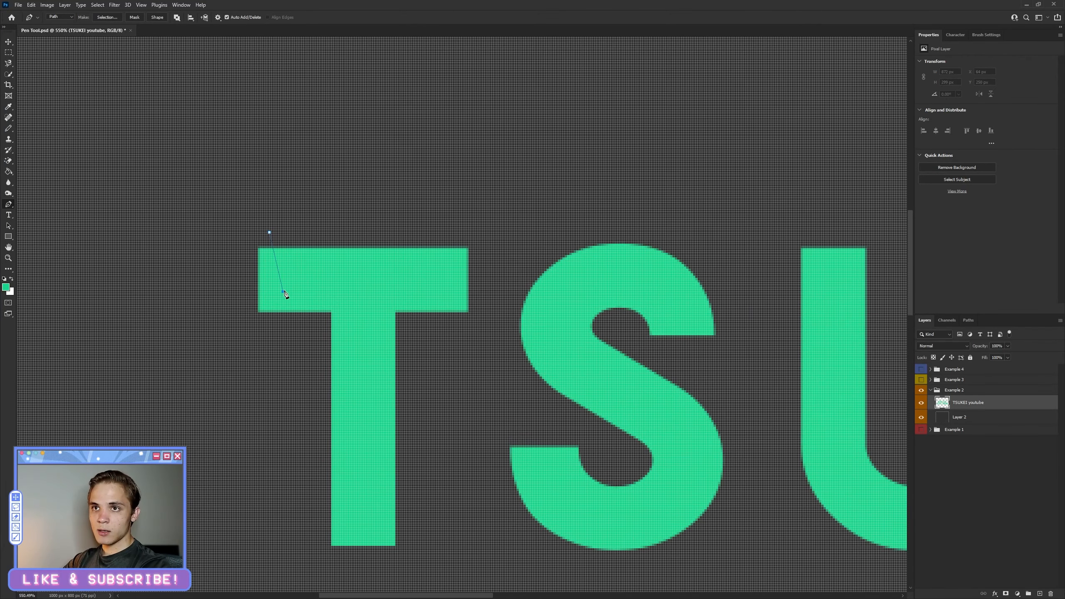
click(334, 237)
right_click(302, 252)
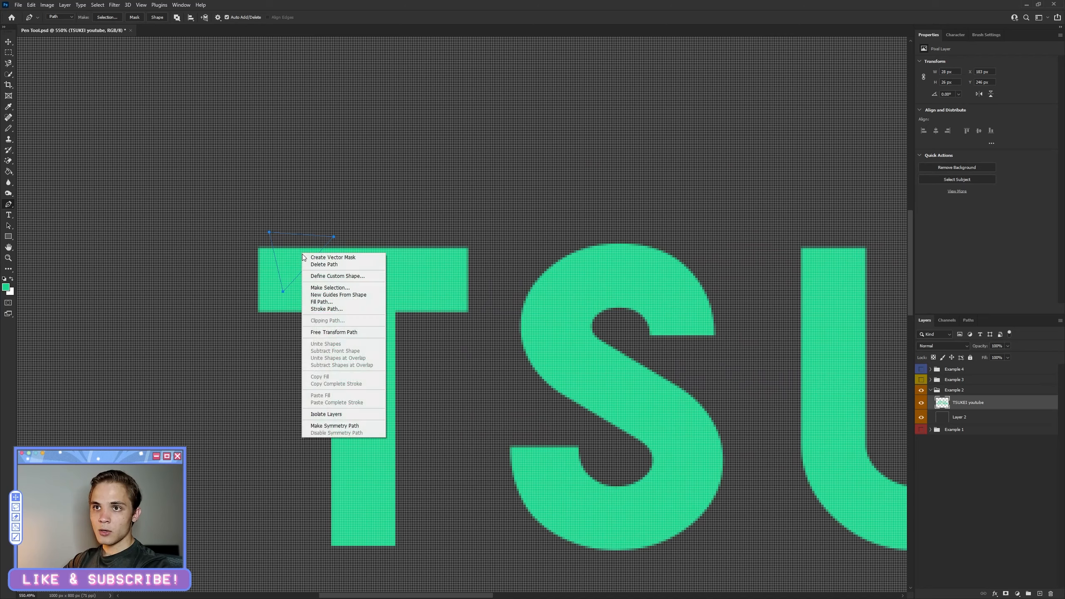
click(321, 288)
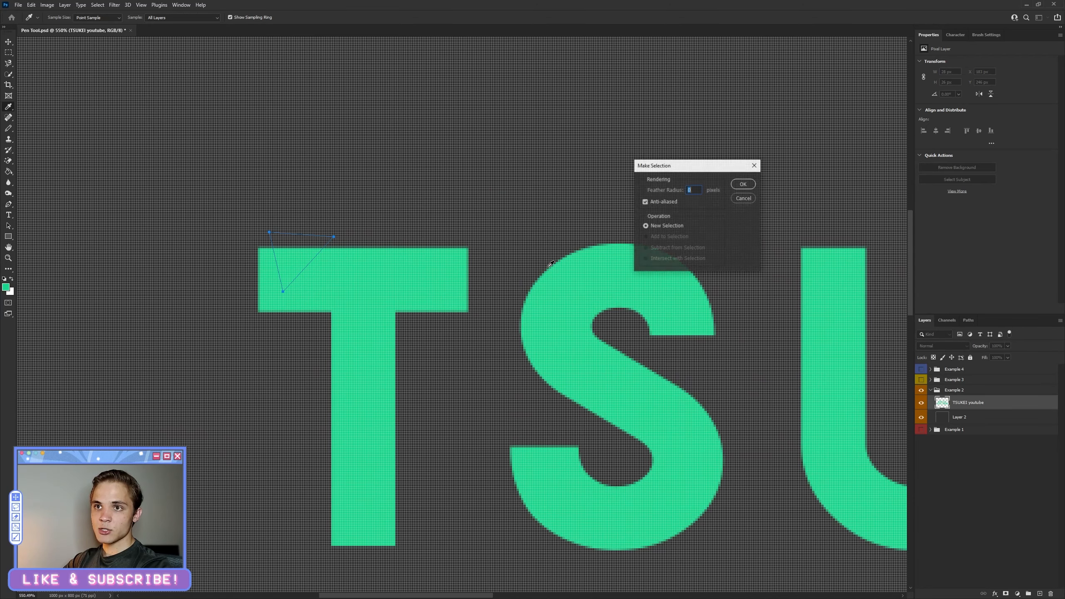
click(743, 184)
Nudge the selected triangular piece of the T slightly up and to the right, and deselect it.
key(v)
drag(286, 262, 287, 255)
key(ctrl+z)
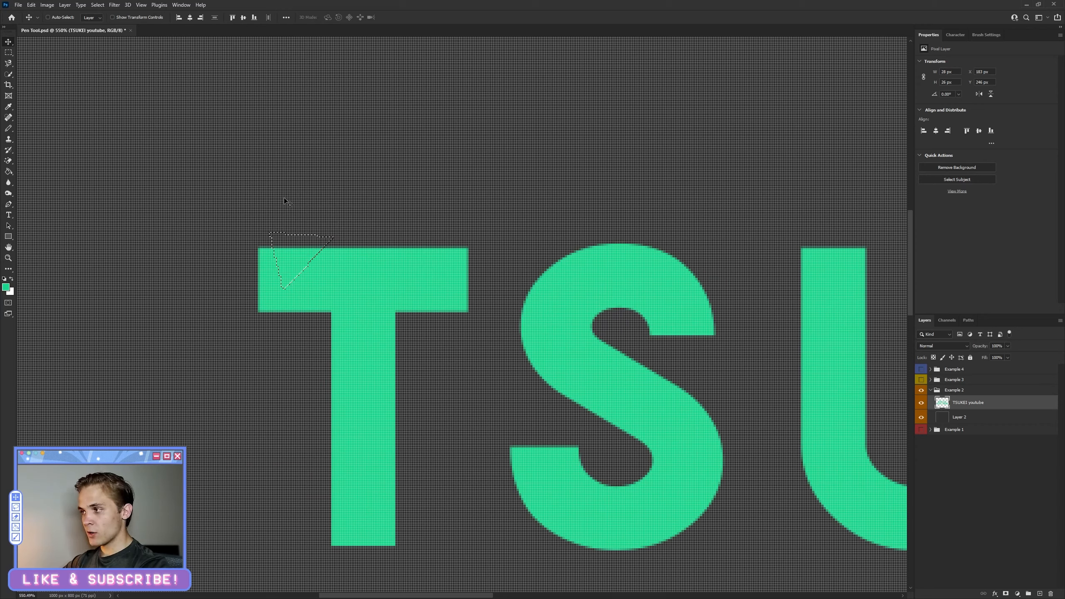
key(Up)
key(Up)
key(Up)
key(Right)
key(Right)
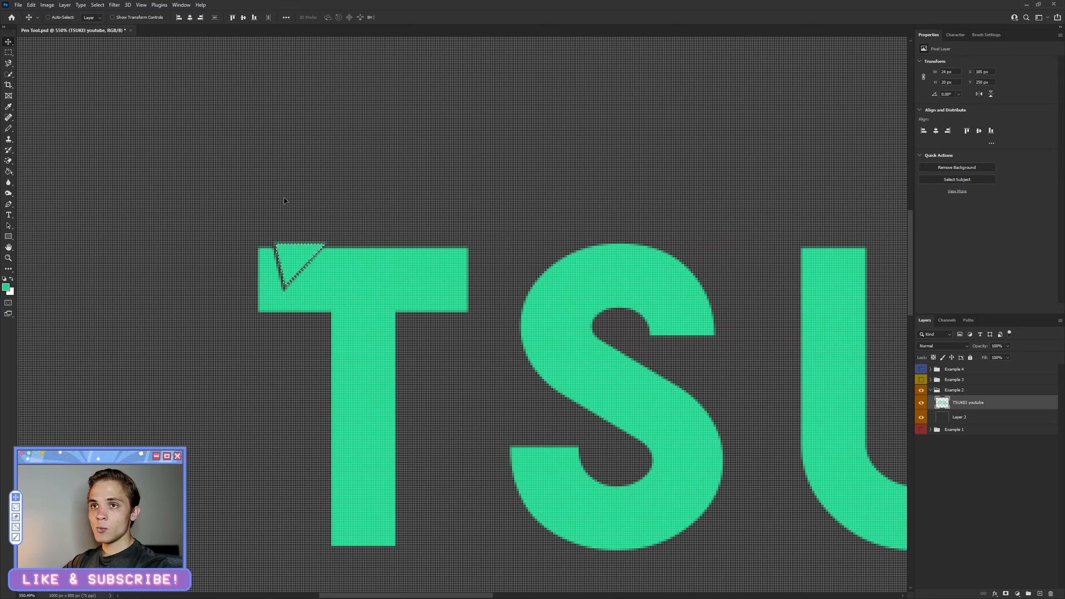
key(Left)
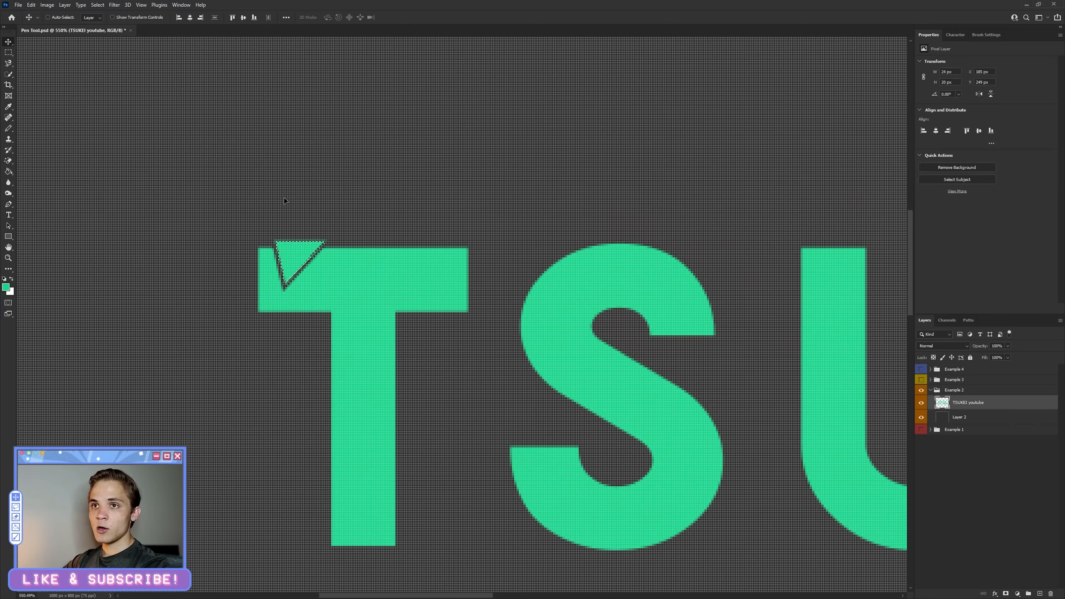
click(9, 52)
click(54, 53)
right_click(158, 108)
click(173, 114)
Draw a closed, tapering wedge-shaped Pen path across the whole word YOUTUBE, widest at the Y and narrowest at the E.
scroll(466, 338, down, 10)
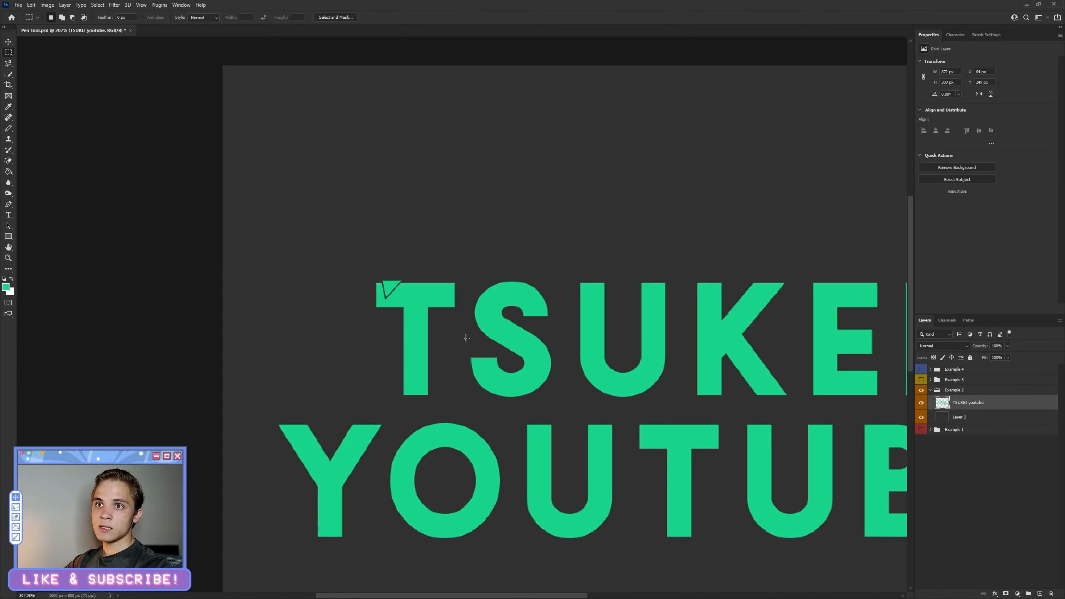
scroll(368, 251, up, 5)
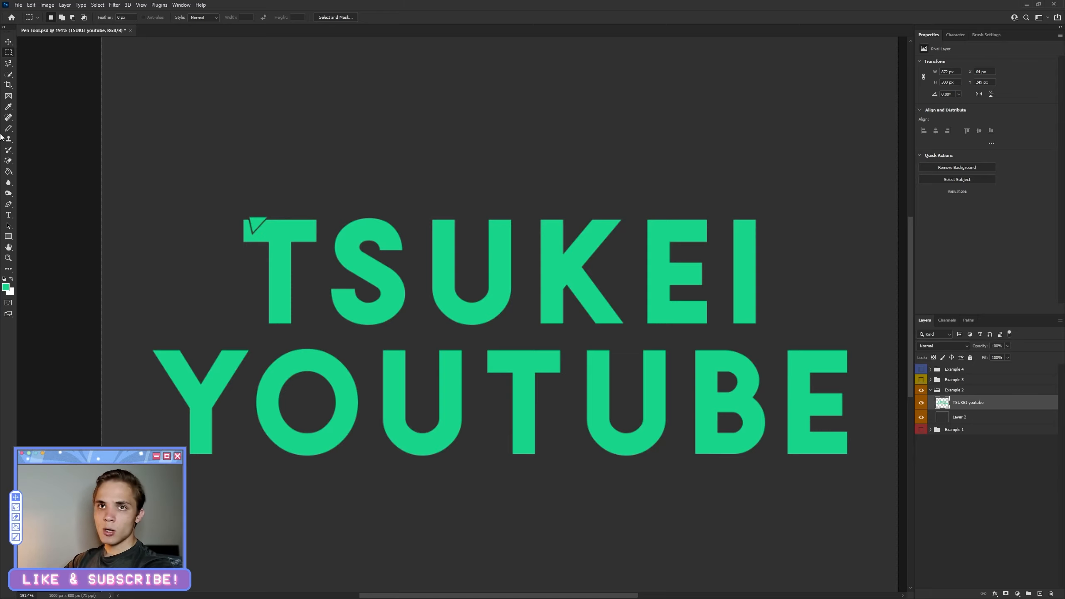
click(9, 205)
scroll(140, 397, down, 4)
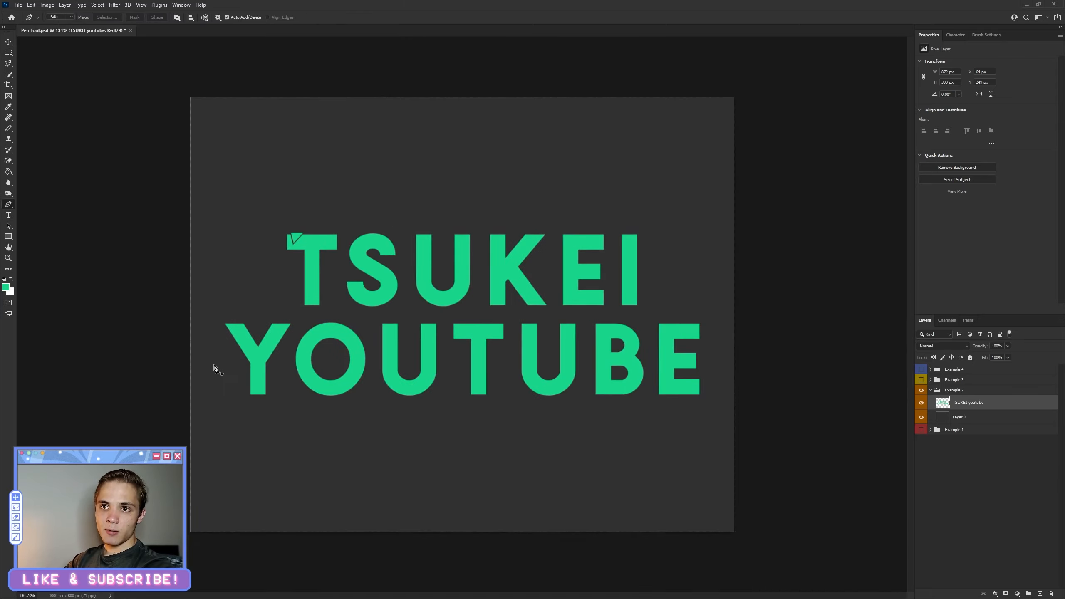
click(227, 341)
click(699, 358)
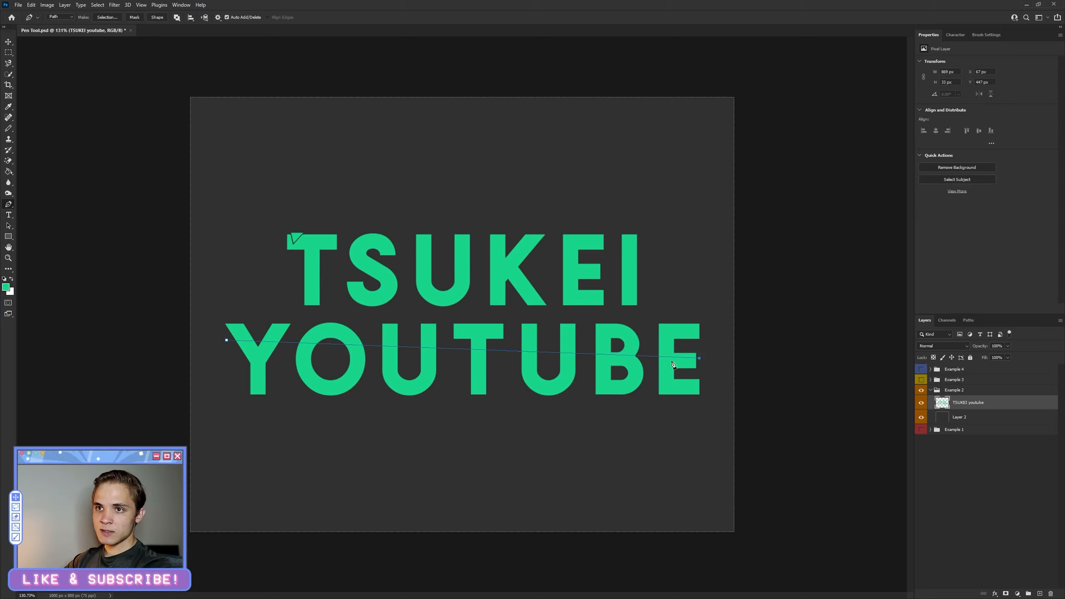
click(234, 372)
click(228, 342)
Convert the wedge path to a selection, shift that slice of YOUTUBE to the left, and deselect.
key(ctrl+Return)
key(v)
key(Left)
key(Left)
key(Left)
key(Left)
key(Left)
key(Left)
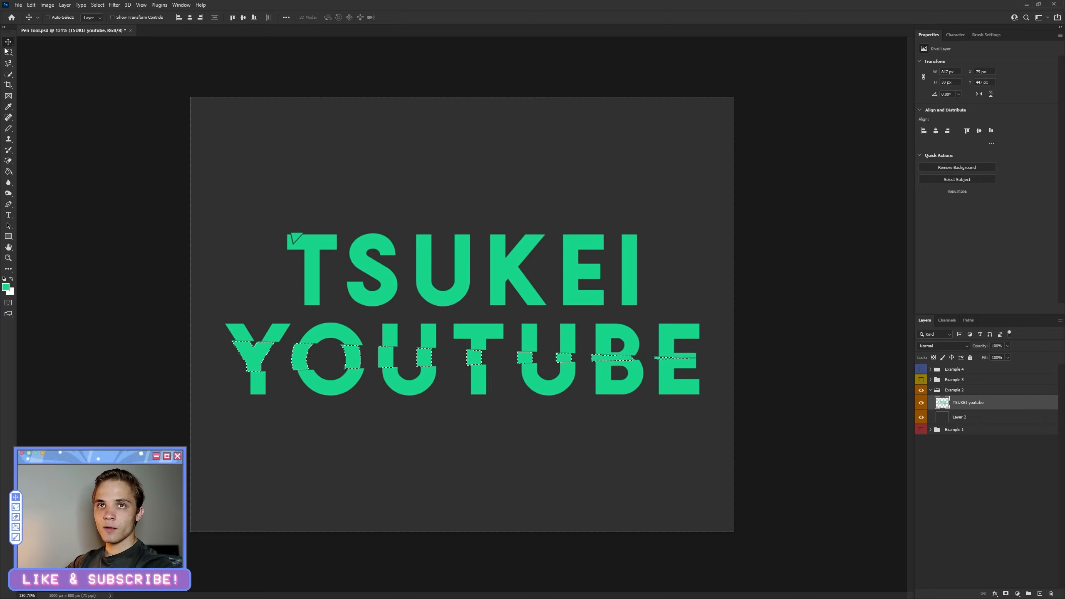
key(m)
right_click(151, 120)
right_click(304, 128)
click(314, 133)
Try rectangular marquee selections around the letters of YOUTUBE and across TSUKEI, clearing them without editing.
scroll(509, 362, down, 6)
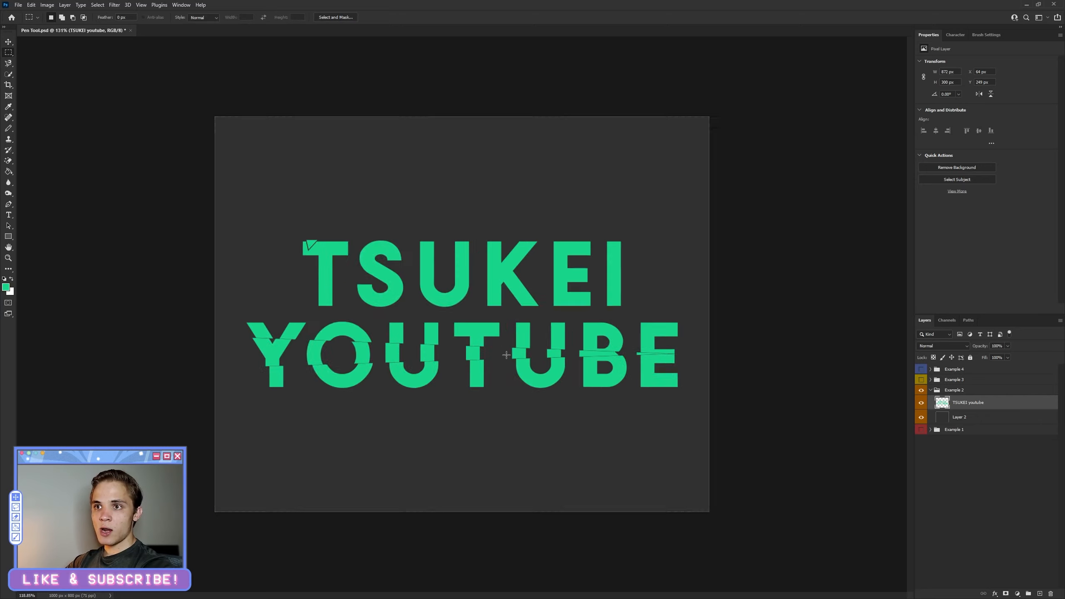
scroll(511, 367, up, 5)
scroll(539, 367, up, 3)
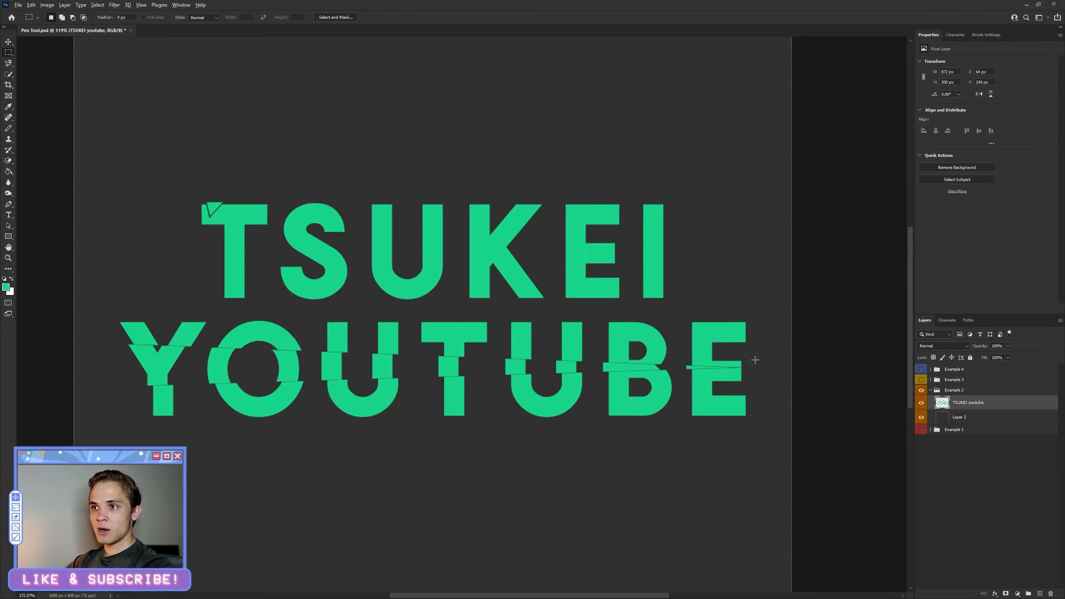
scroll(180, 340, down, 2)
drag(193, 319, 596, 443)
drag(603, 340, 741, 389)
key(ctrl+d)
drag(277, 259, 689, 264)
key(ctrl+d)
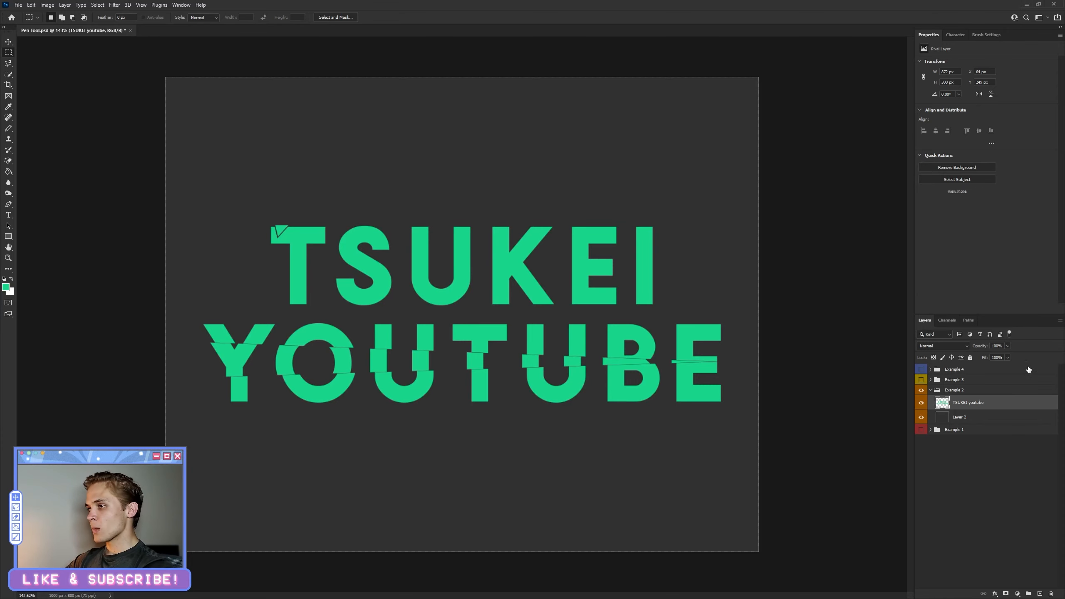
Collapse and hide the Example 2 group, and expand and show the Example 1 group.
click(931, 390)
click(921, 390)
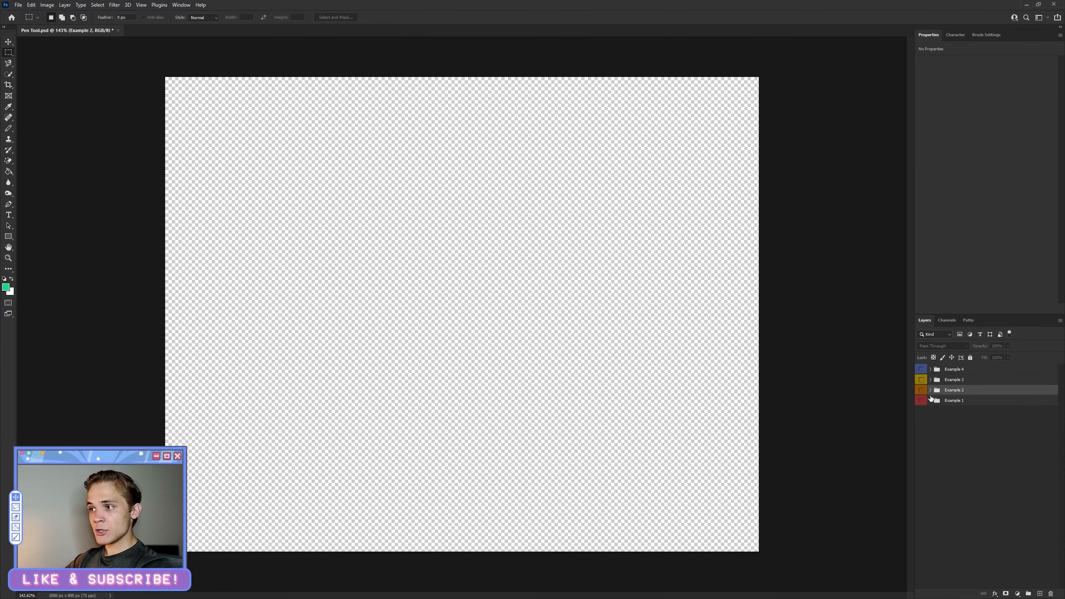
click(931, 400)
click(921, 401)
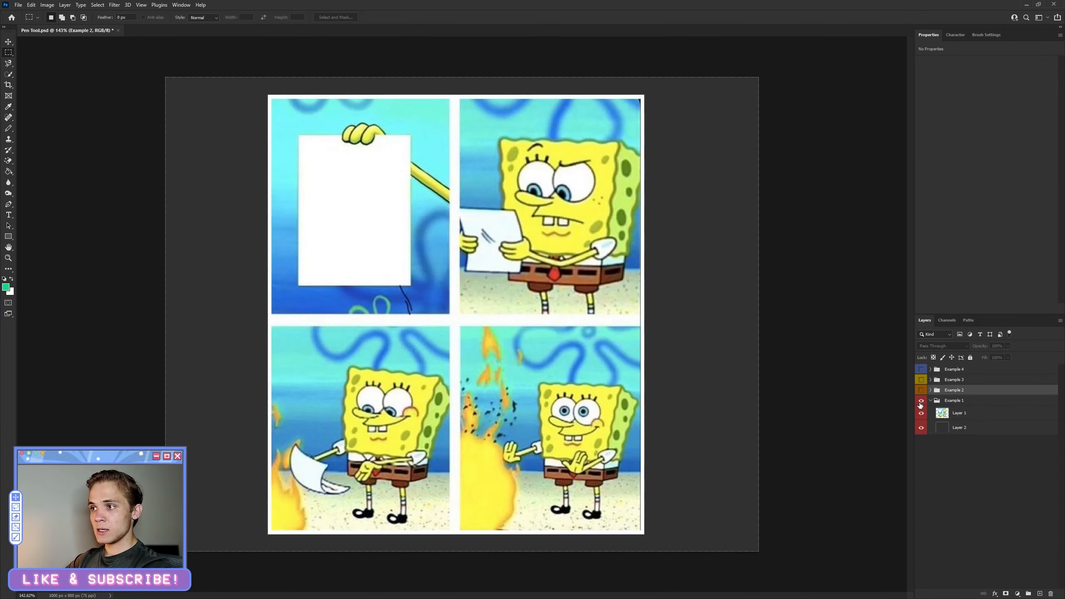
Make Layer 1 in the Example 1 group the active layer.
click(987, 416)
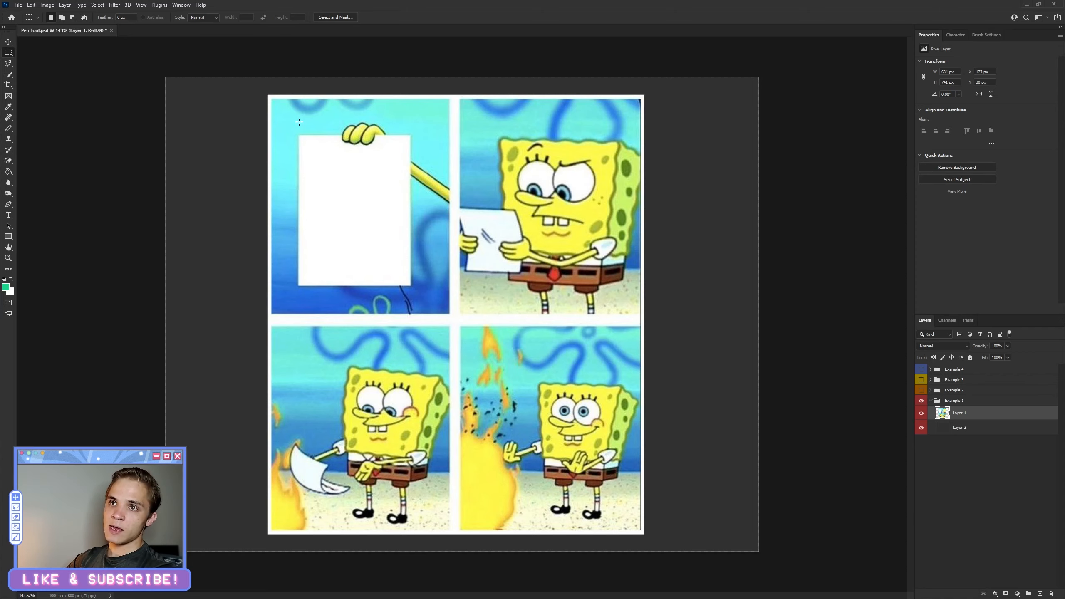
scroll(323, 172, up, 12)
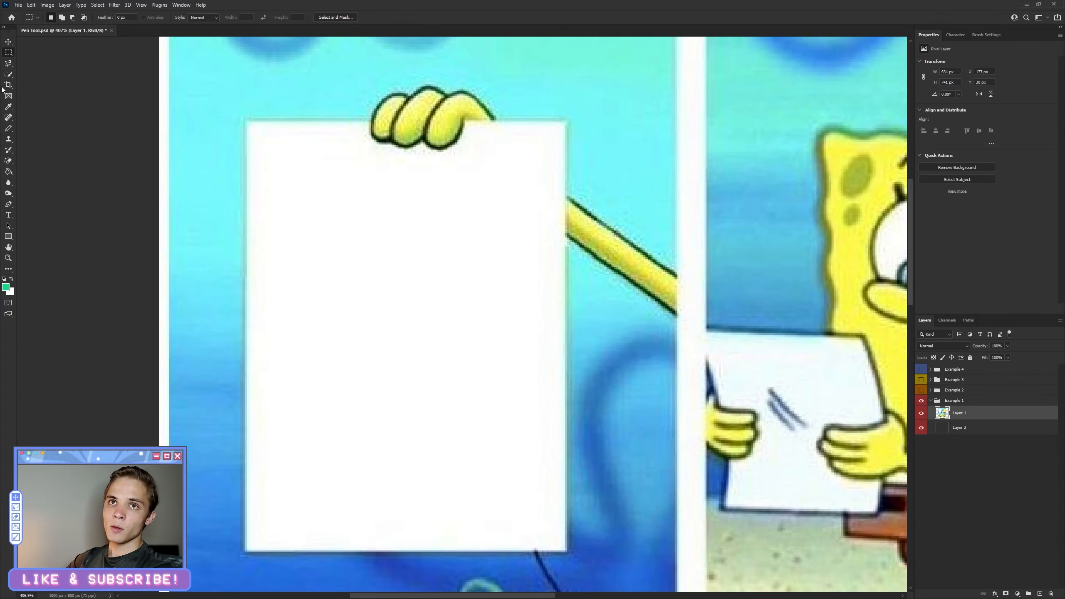
Try a Quick Selection of the blank paper in the first comic panel, and deselect it.
click(9, 74)
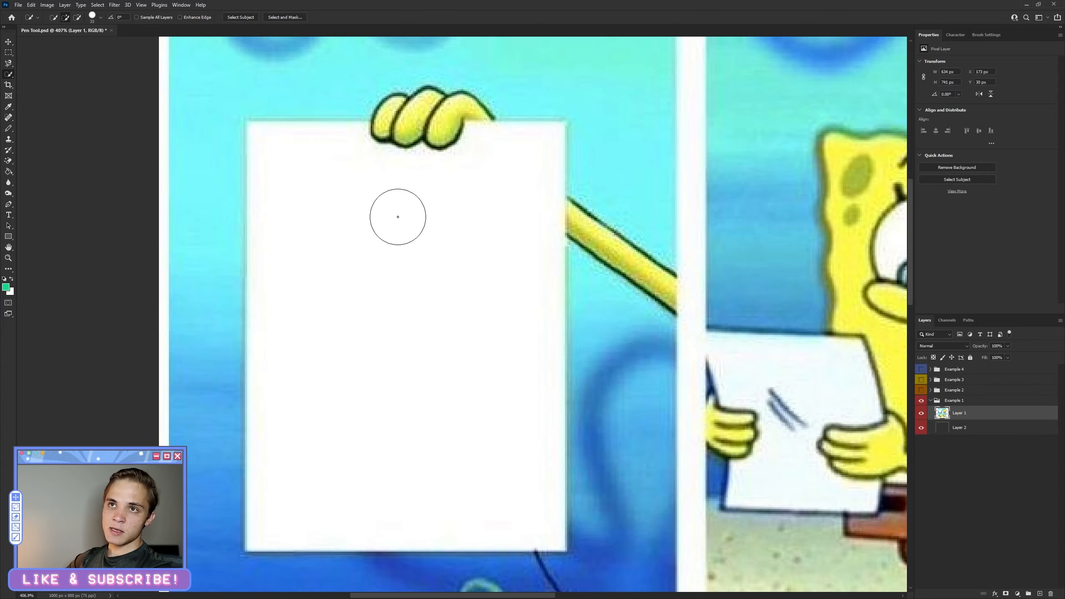
drag(397, 214, 425, 304)
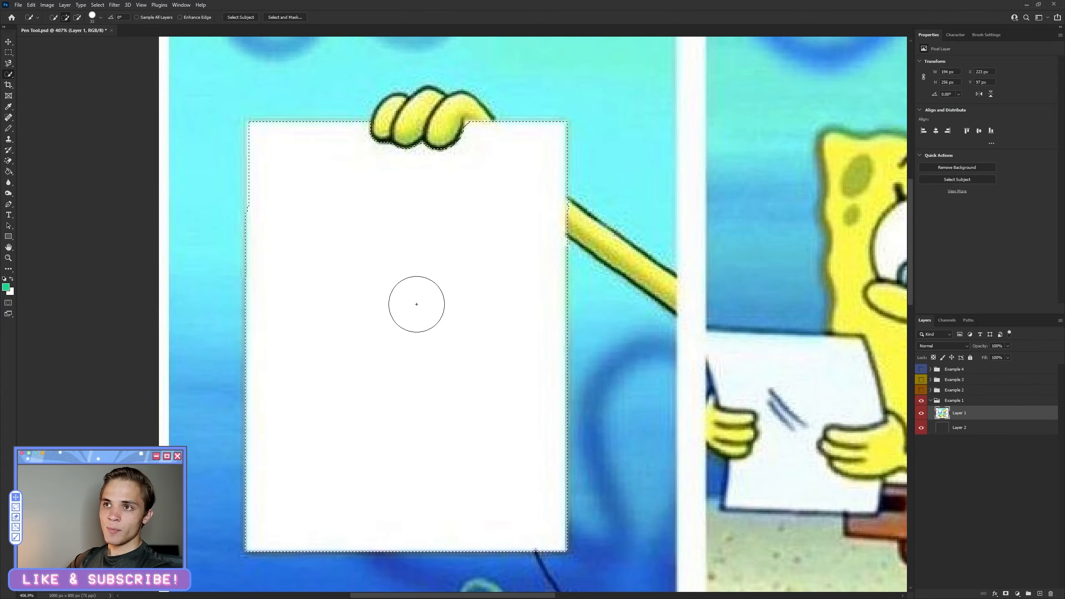
scroll(528, 290, up, 3)
scroll(545, 260, up, 2)
scroll(580, 328, down, 6)
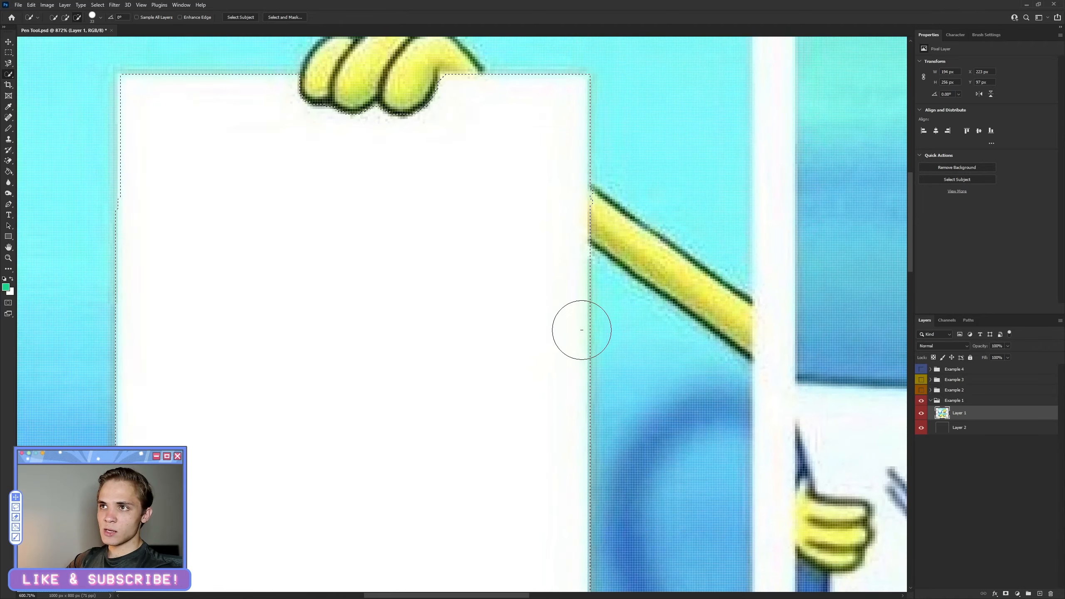
key(ctrl+d)
Trace the blank paper's straight edges with a Pen path, from left of the fingers around all four corners to the hand's right side.
click(8, 205)
scroll(546, 218, up, 8)
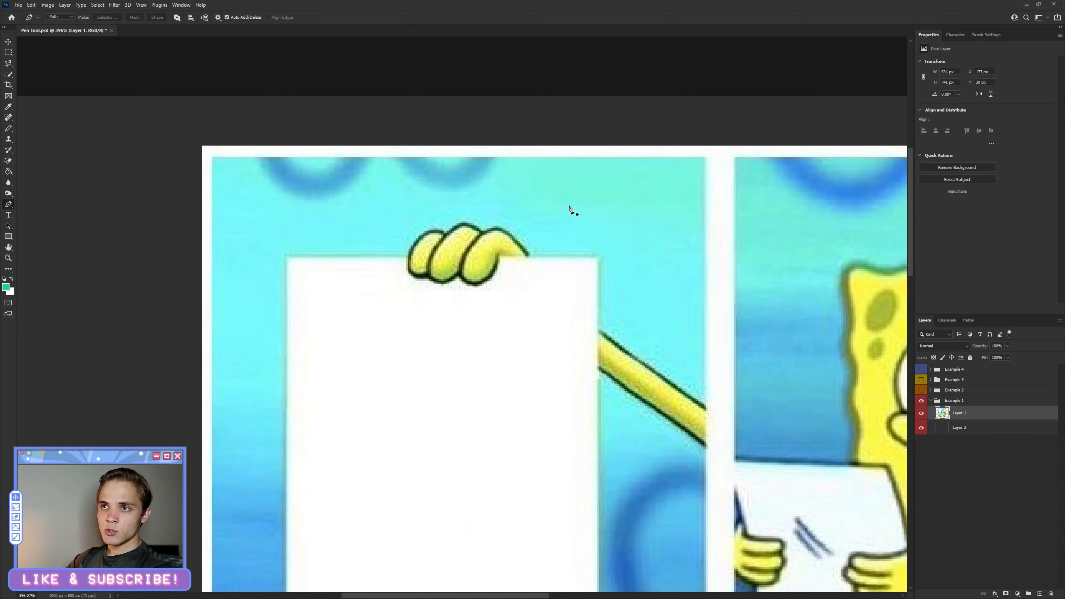
click(411, 303)
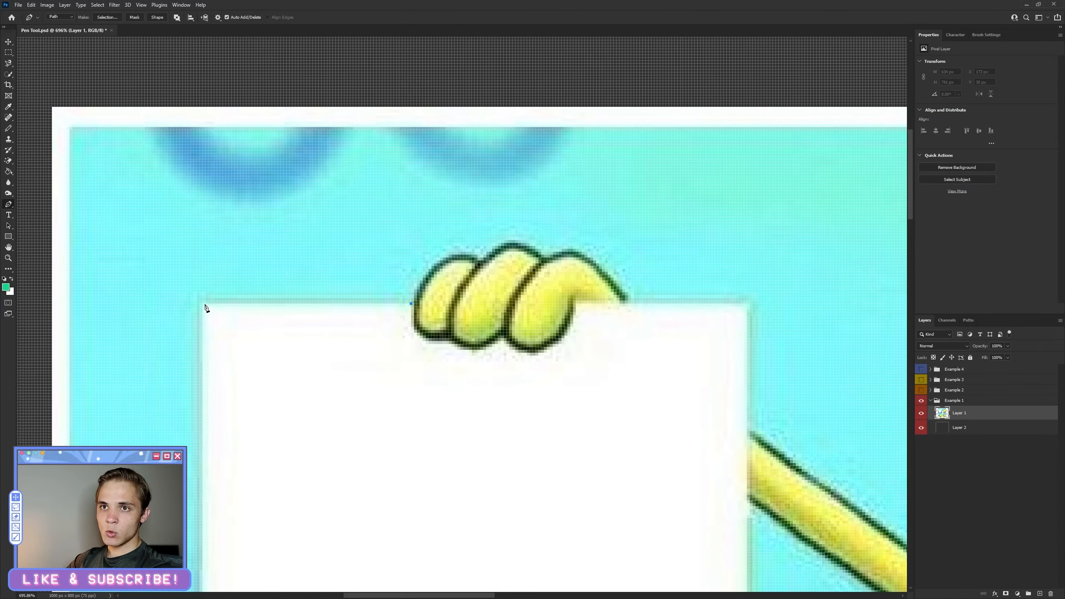
scroll(221, 364, down, 5)
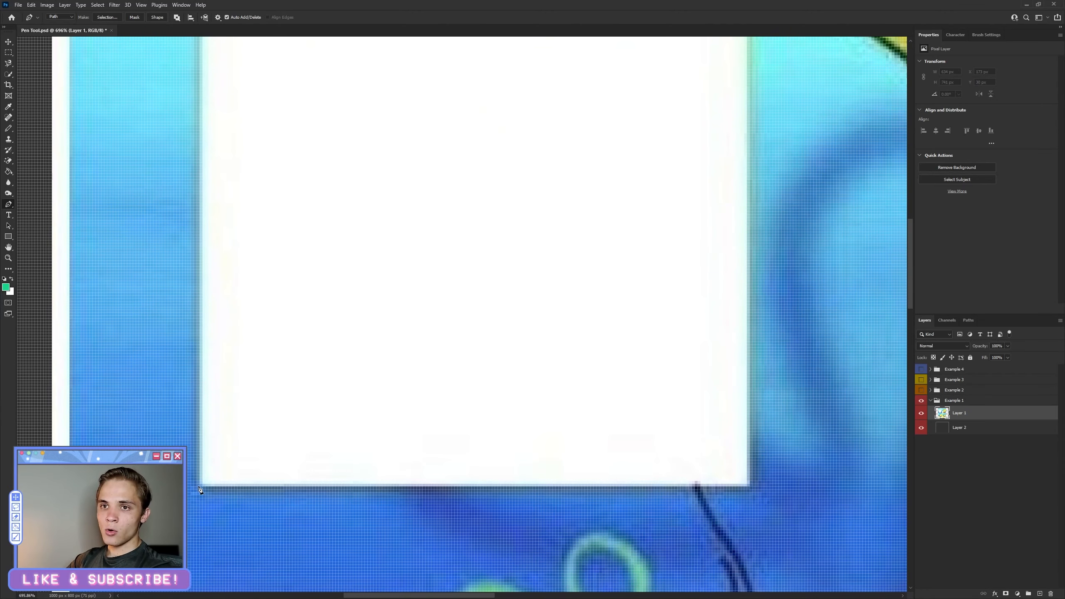
click(202, 486)
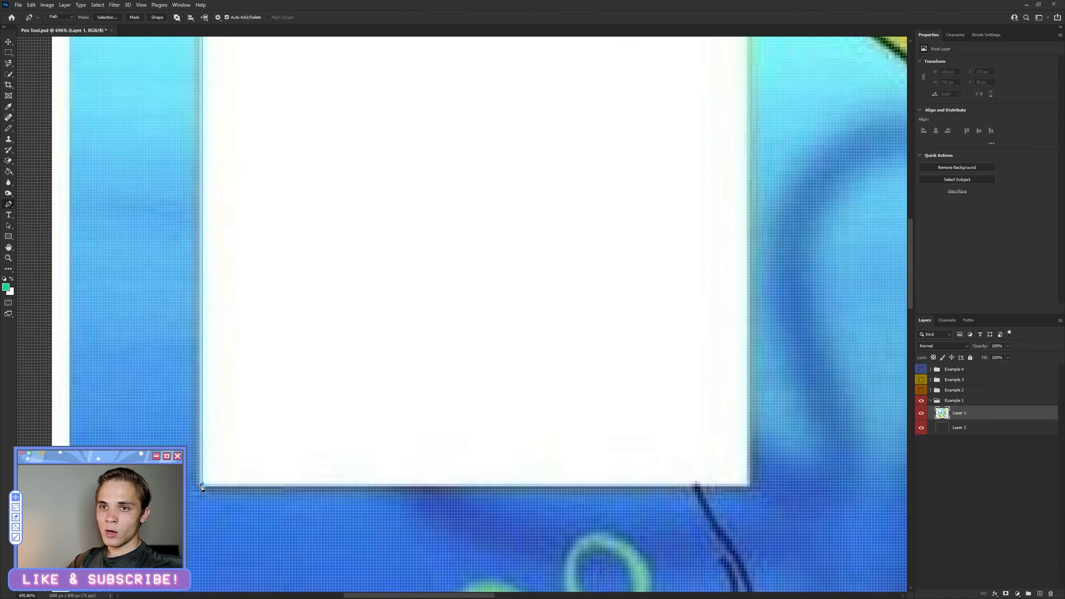
click(747, 487)
scroll(750, 487, down, 5)
scroll(395, 141, up, 10)
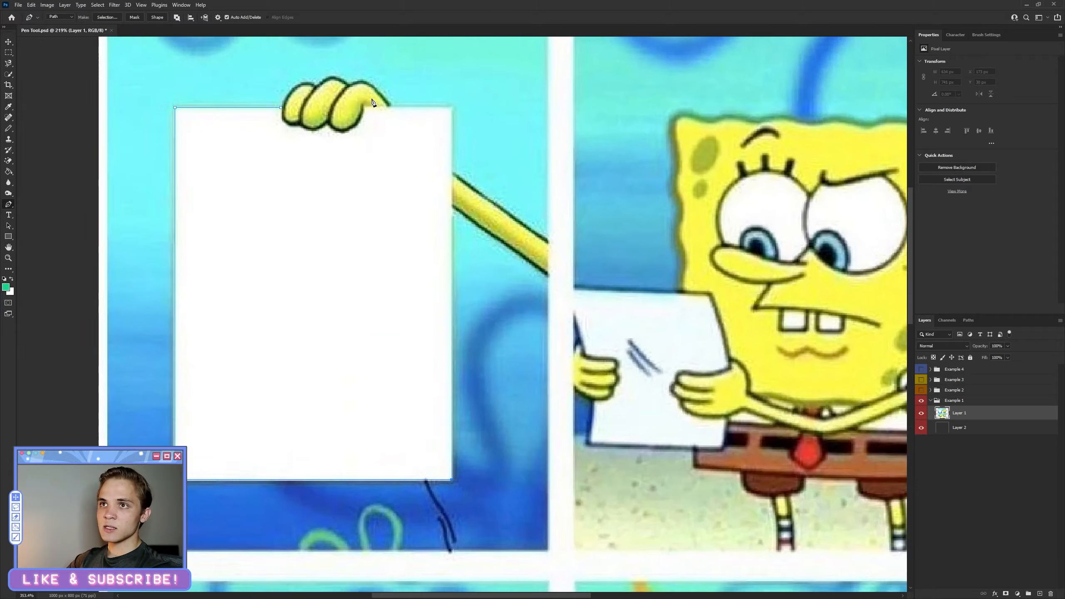
click(457, 121)
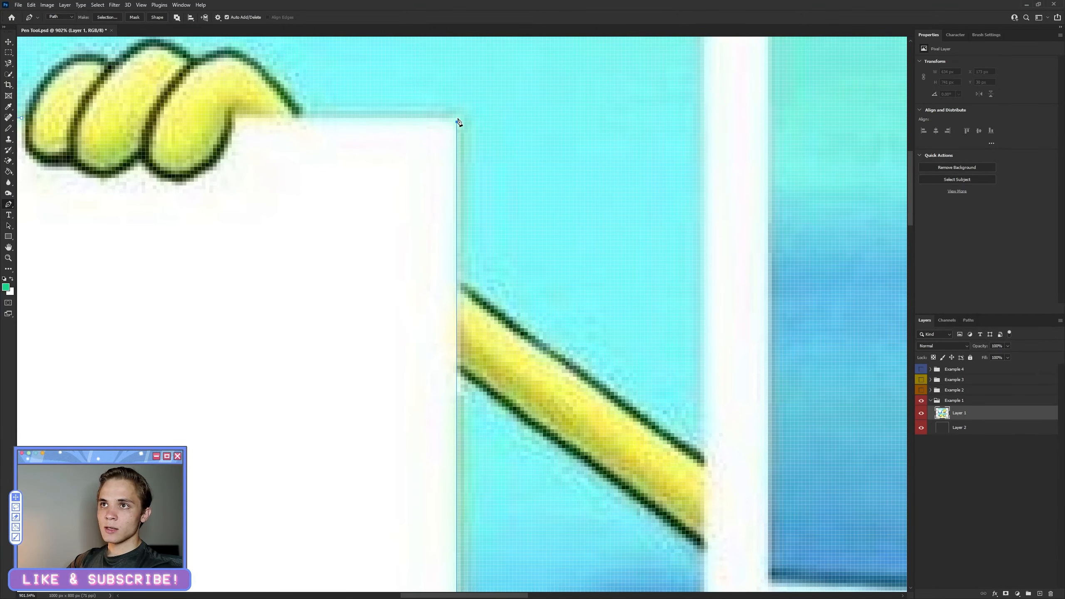
click(237, 119)
scroll(242, 163, down, 4)
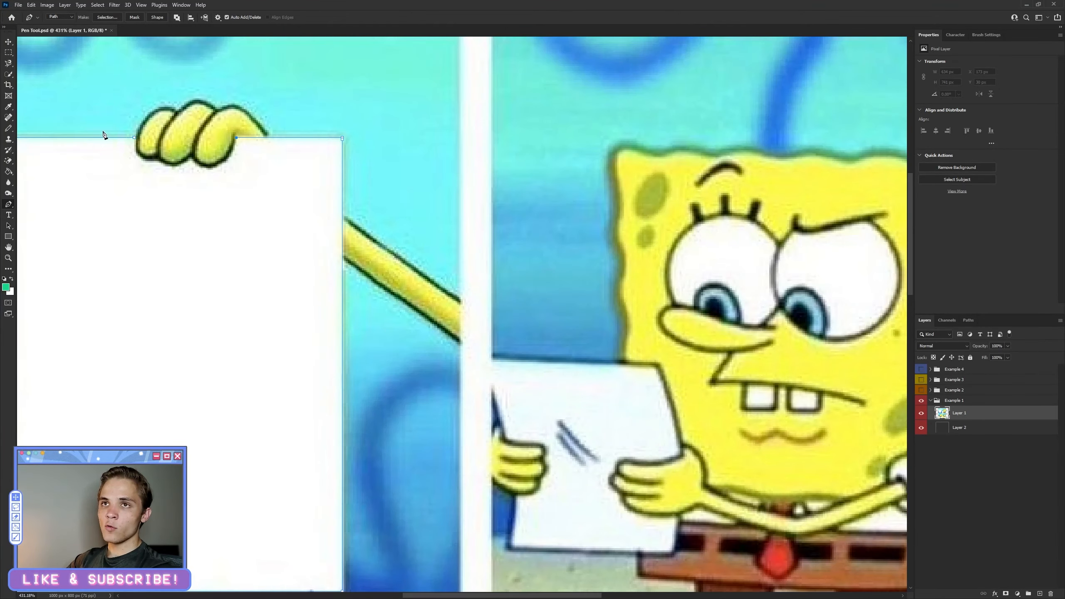
Continue the Pen path in curved segments along the lower edges of the three fingers, and close it at its starting point.
scroll(104, 135, up, 4)
drag(334, 211, 299, 221)
alt+click(333, 212)
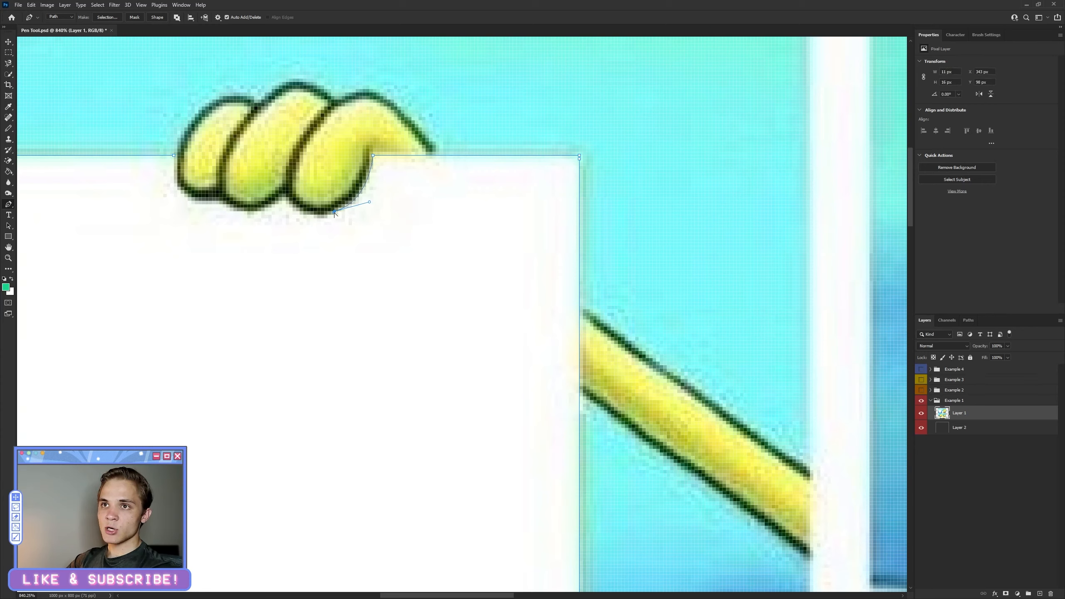
drag(285, 194, 270, 160)
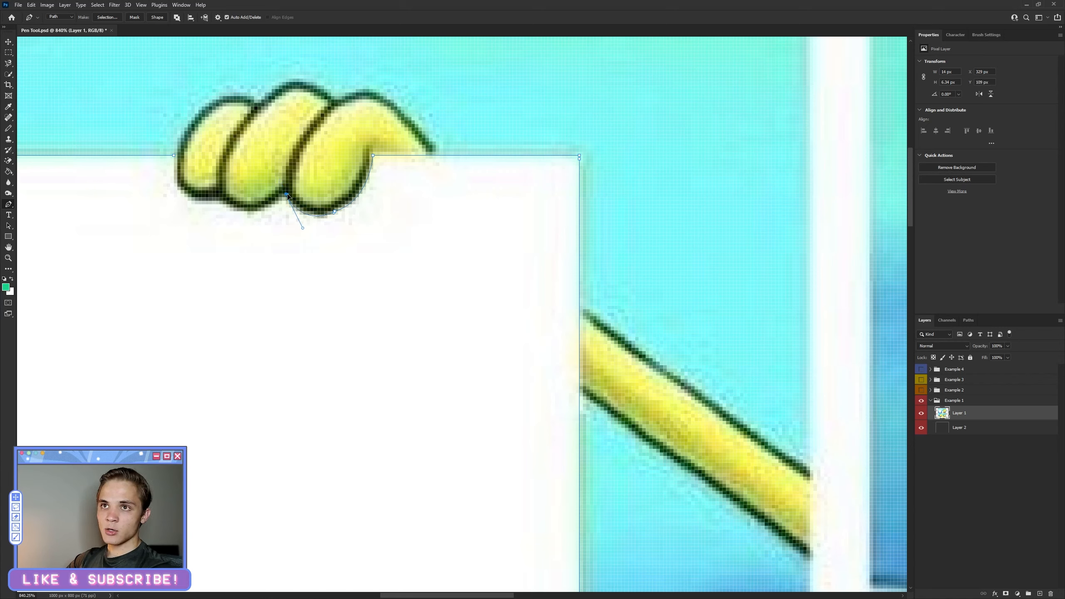
drag(234, 208, 204, 198)
click(205, 197)
key(ctrl+z)
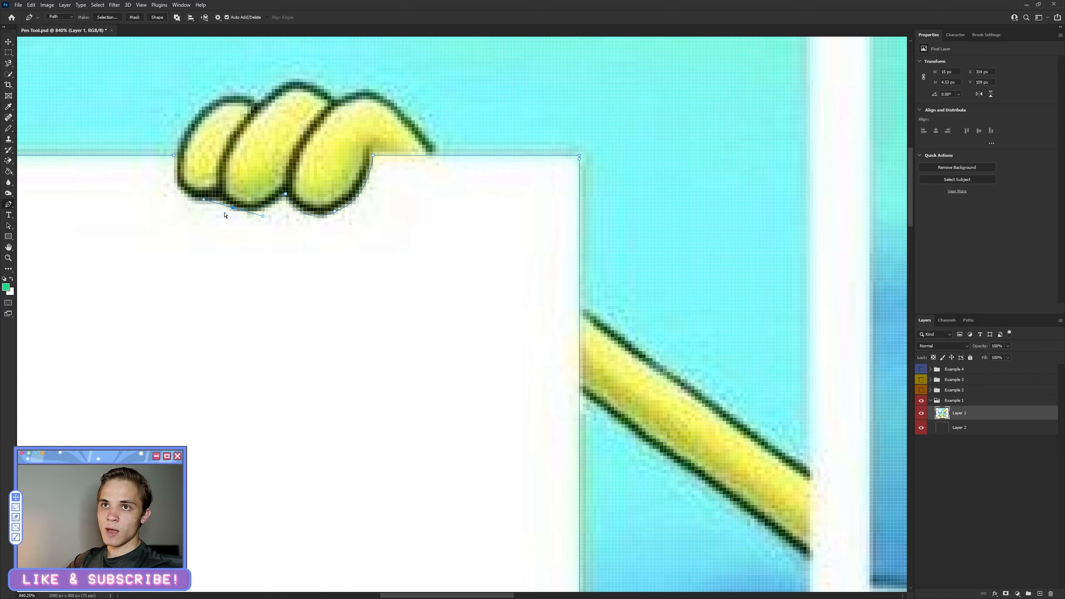
alt+click(233, 209)
click(200, 204)
alt+click(205, 201)
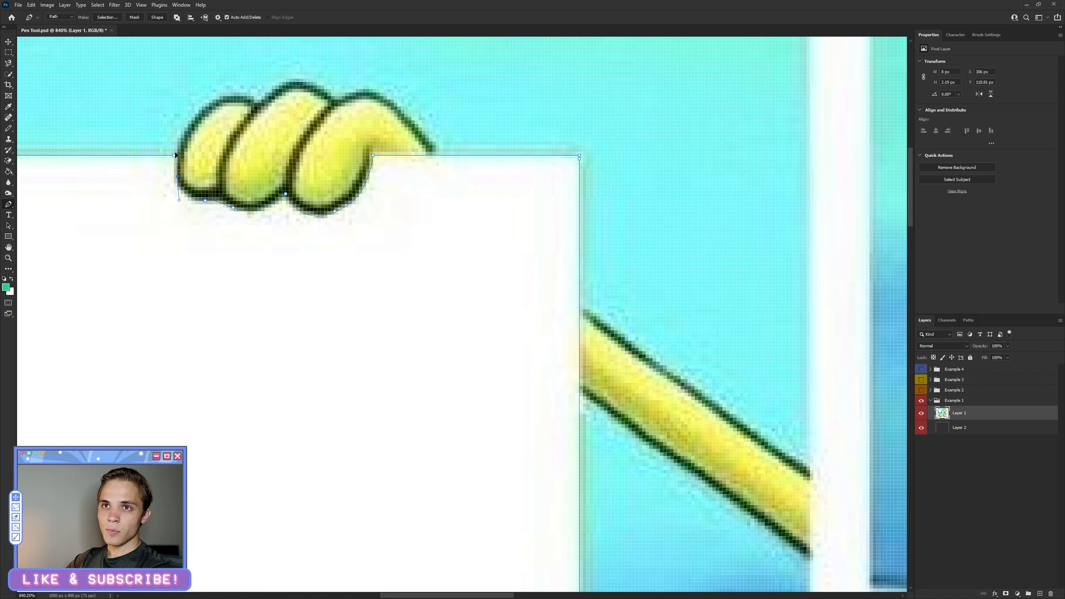
click(176, 167)
Convert the closed path to a selection and copy the selected paper to a new layer.
right_click(158, 188)
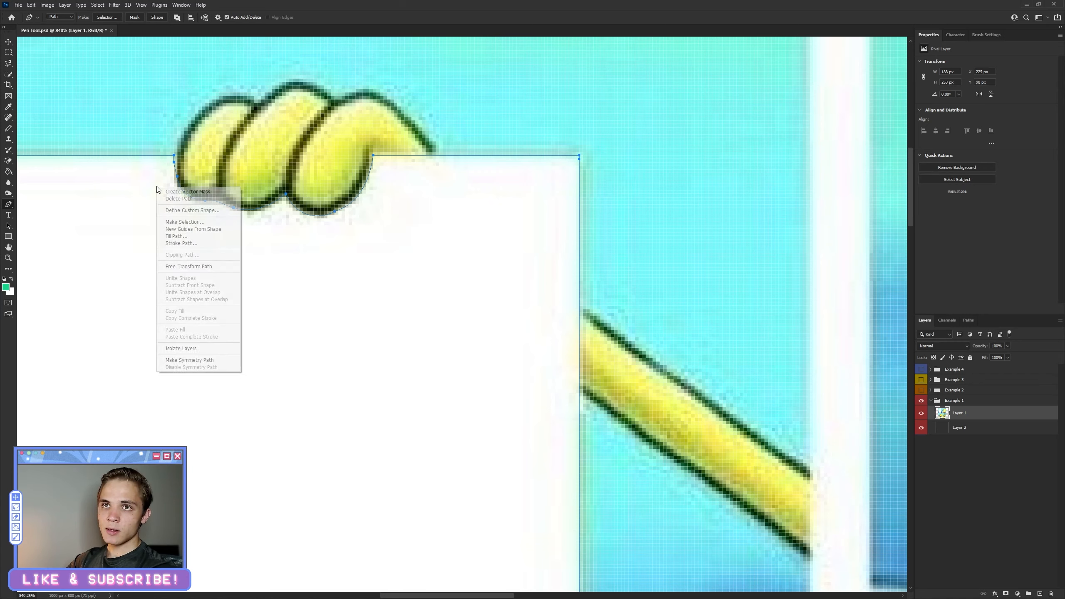
click(183, 222)
click(735, 186)
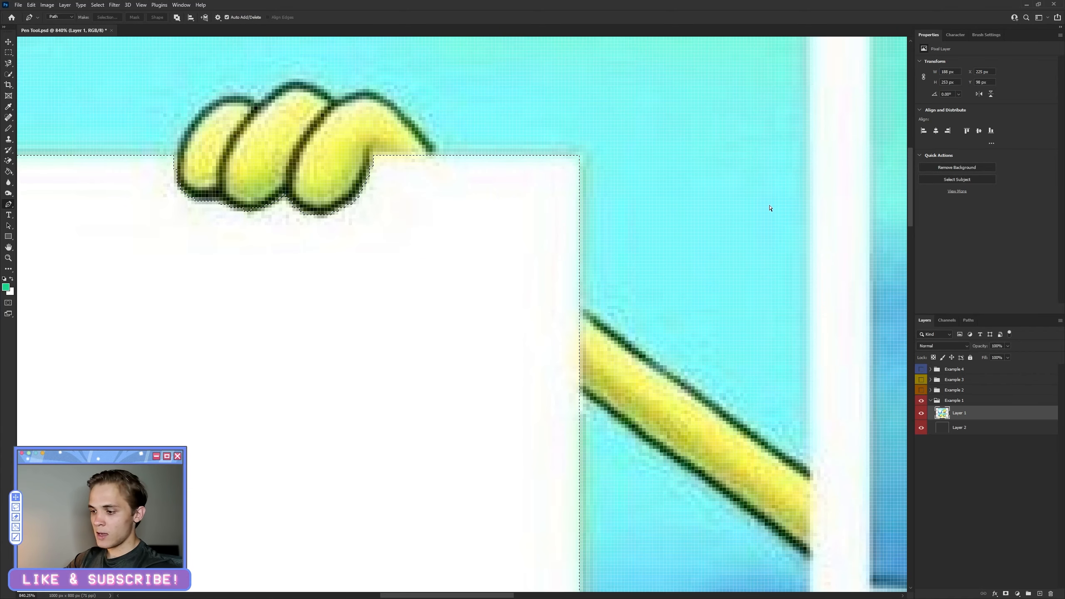
key(ctrl+j)
key(ctrl+0)
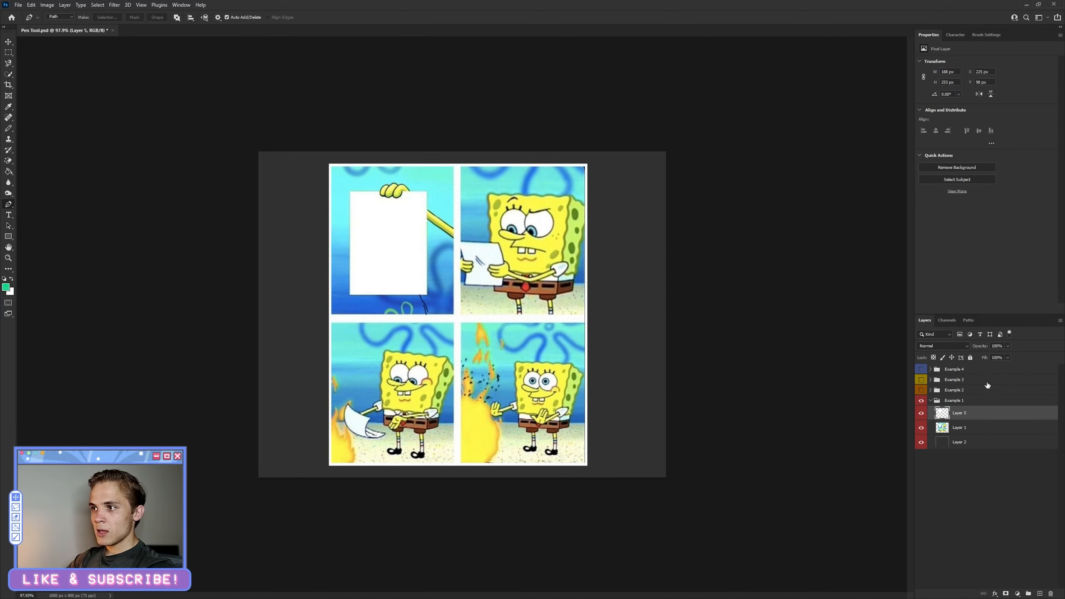
Move the Base layer from Example 4's Base Area group to the top of Example 1, and hide and collapse Example 4.
click(922, 369)
click(935, 370)
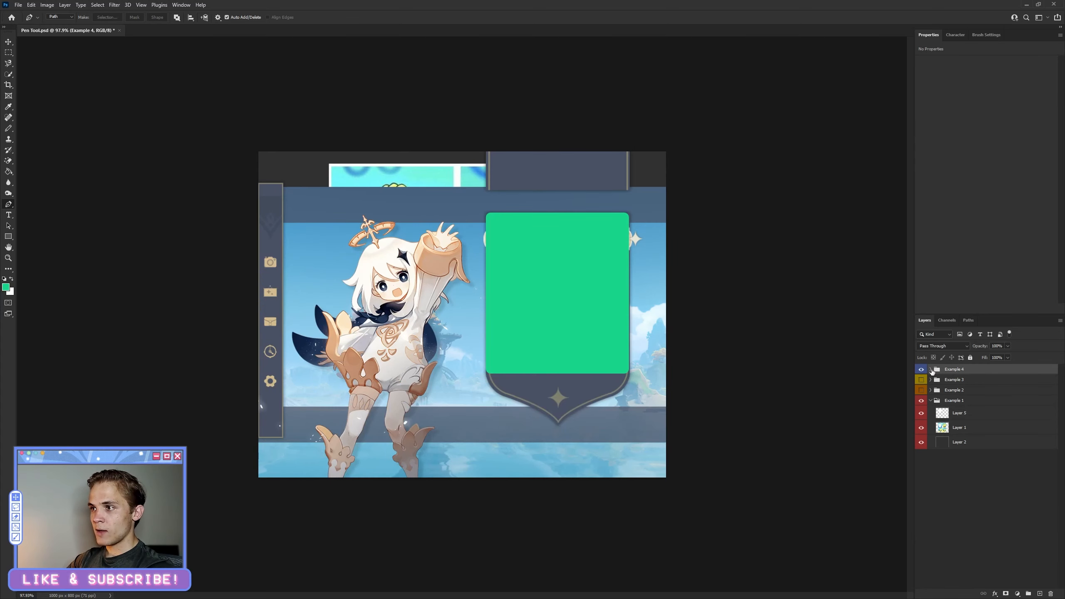
click(930, 369)
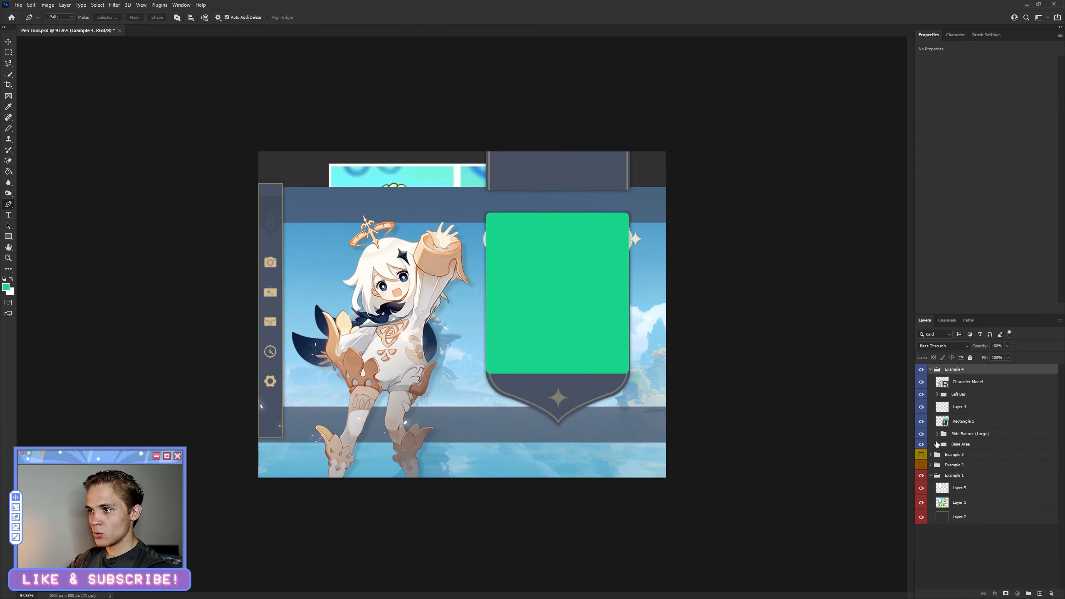
click(937, 444)
drag(967, 503, 980, 542)
click(921, 369)
click(931, 369)
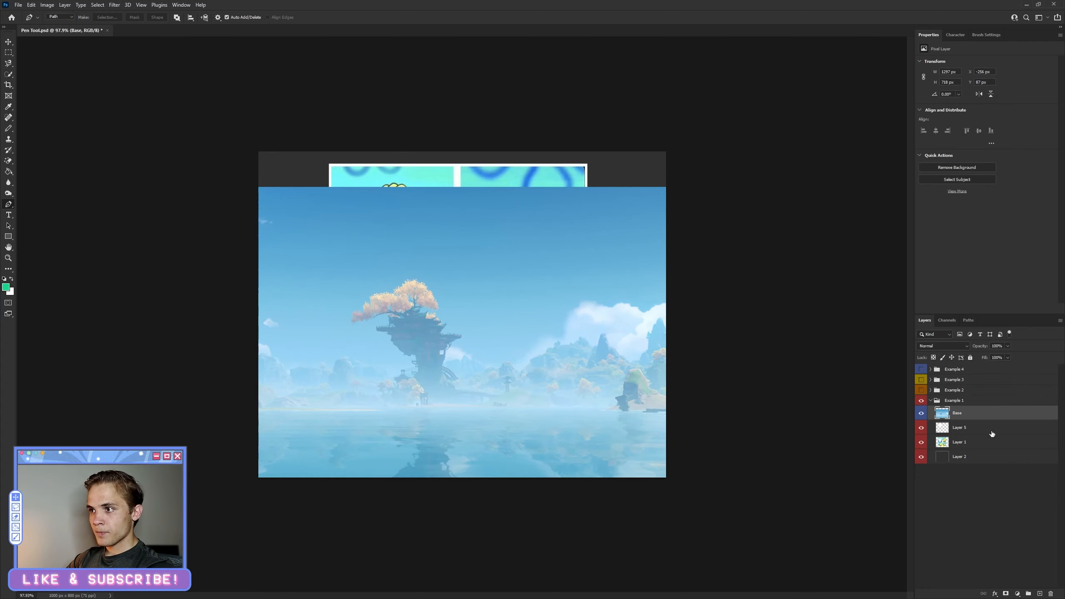
Clip the Base landscape to the paper layer below and shift it up until the floating tree fills the paper.
alt+click(978, 418)
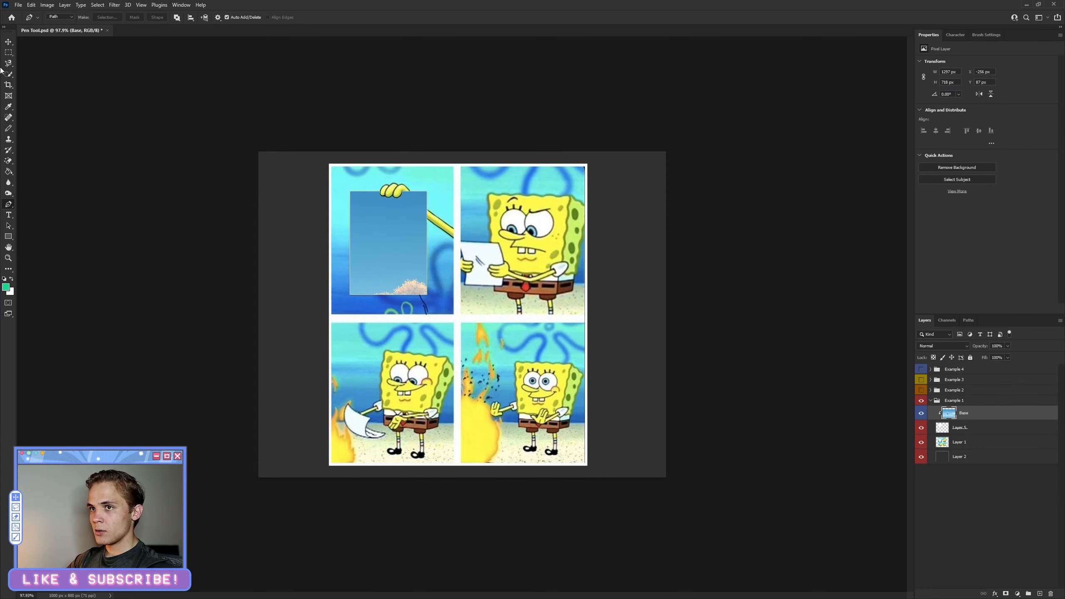
click(9, 41)
drag(491, 372, 475, 285)
scroll(446, 309, down, 5)
scroll(437, 315, up, 5)
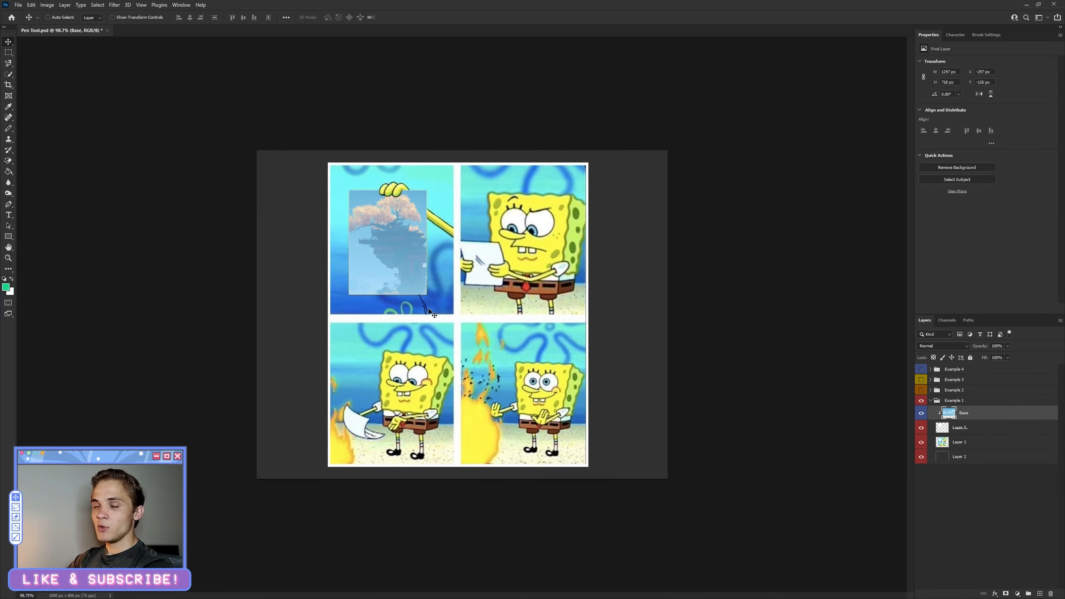